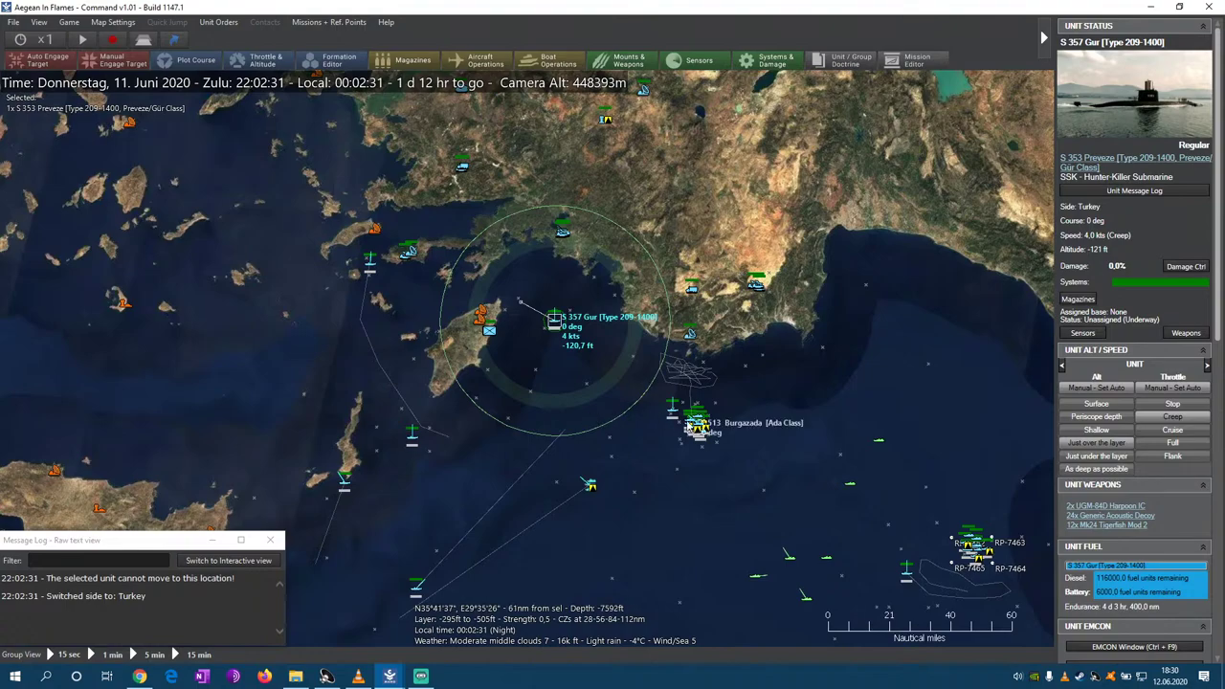
- Inspect the Barbaros Sea Explorer trawler and submarine S 357 Gur on the map
scroll(785, 490, up, 5)
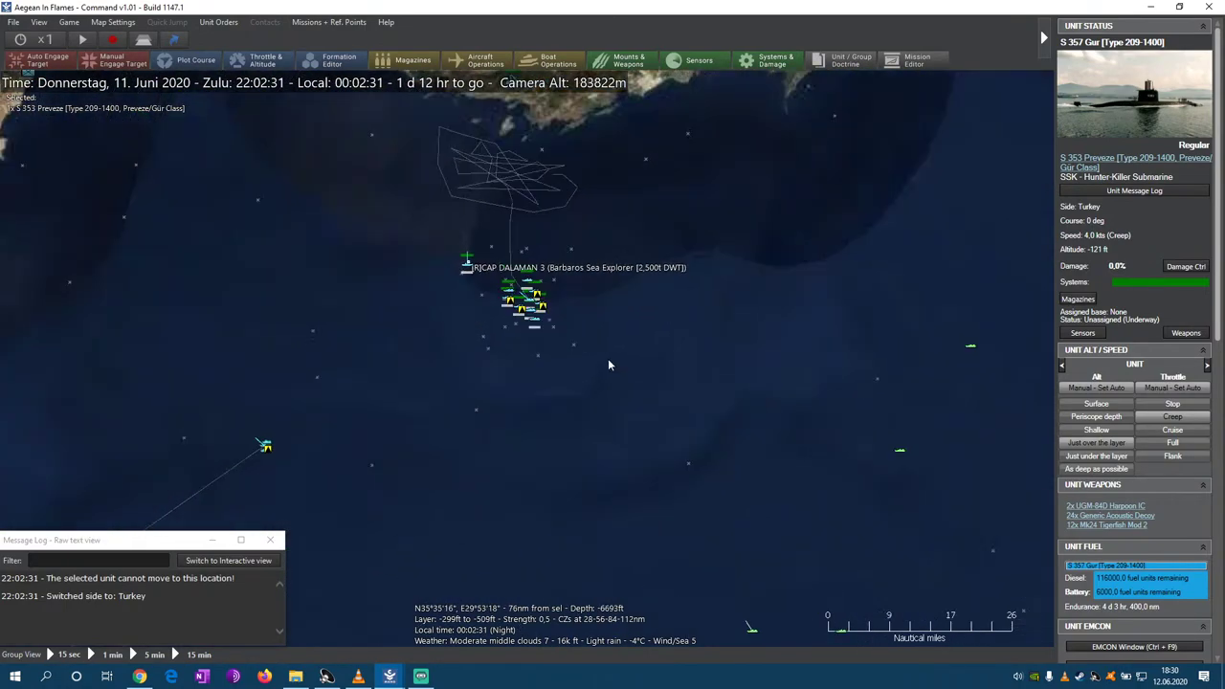
click(536, 316)
scroll(1155, 84, down, 3)
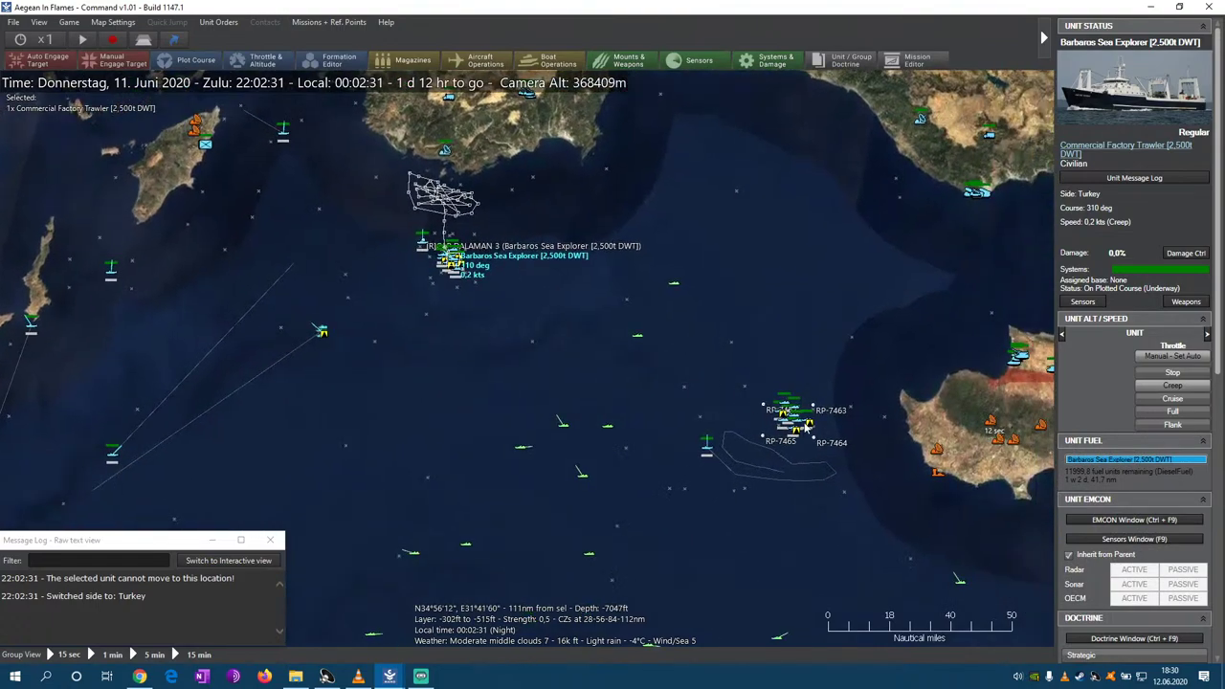
click(358, 676)
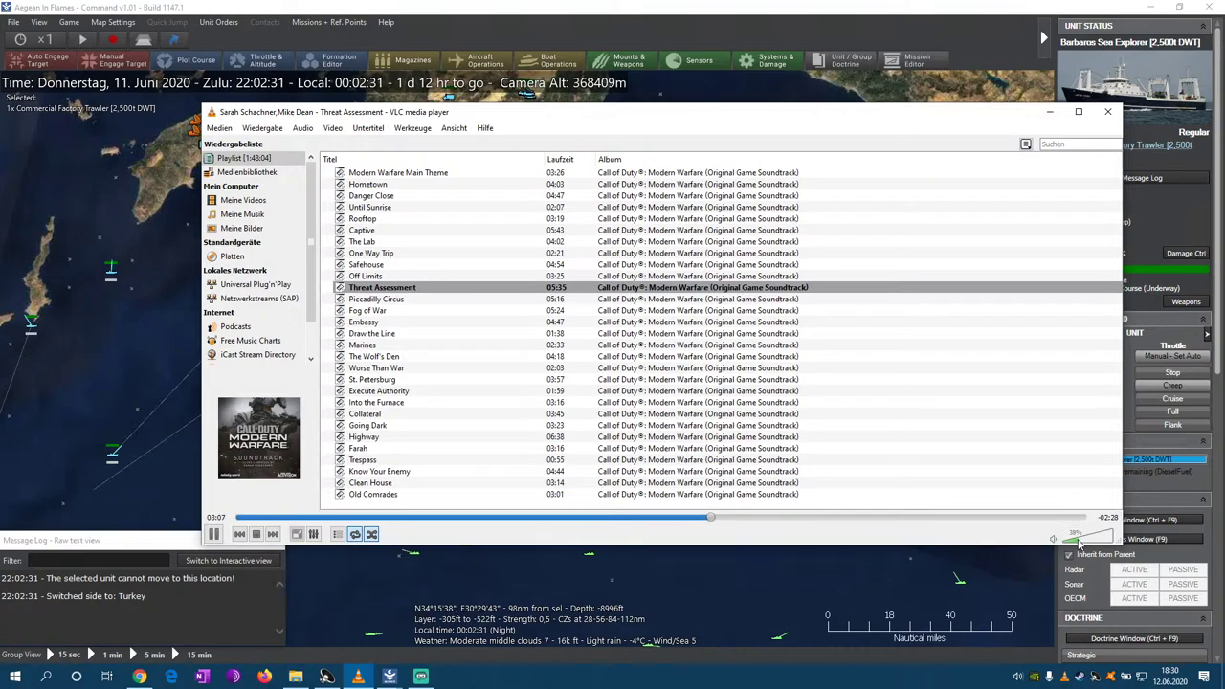
click(1050, 112)
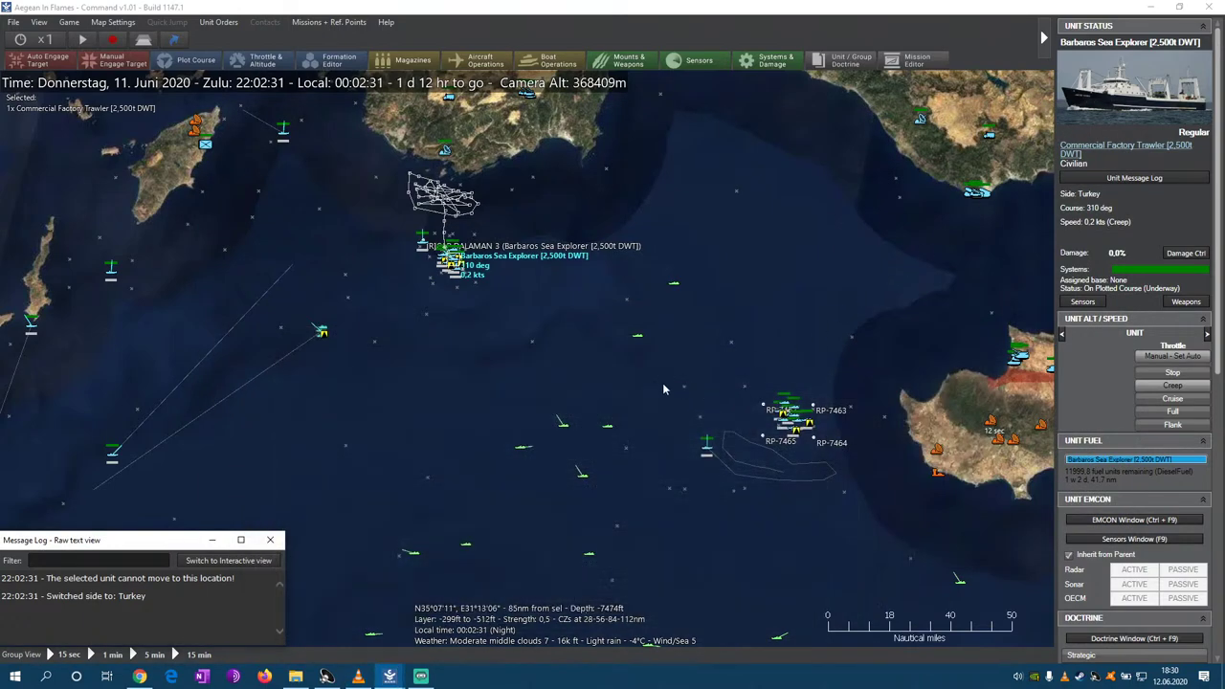
scroll(526, 375, down, 3)
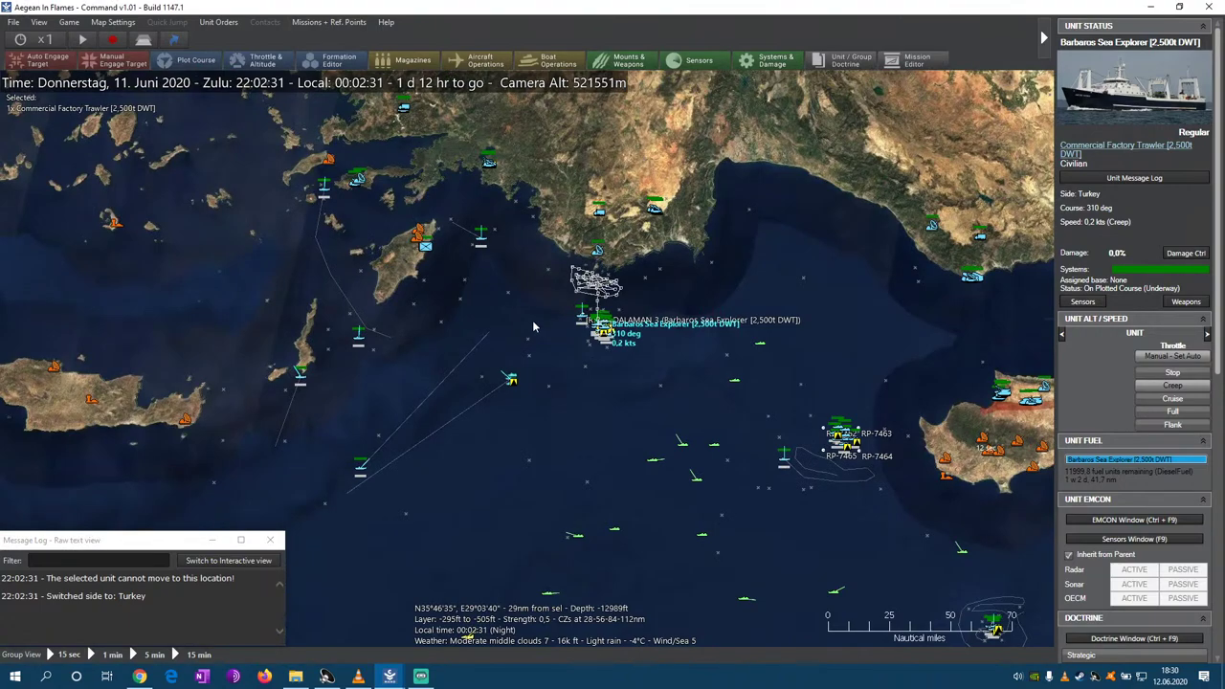
drag(533, 326, 631, 383)
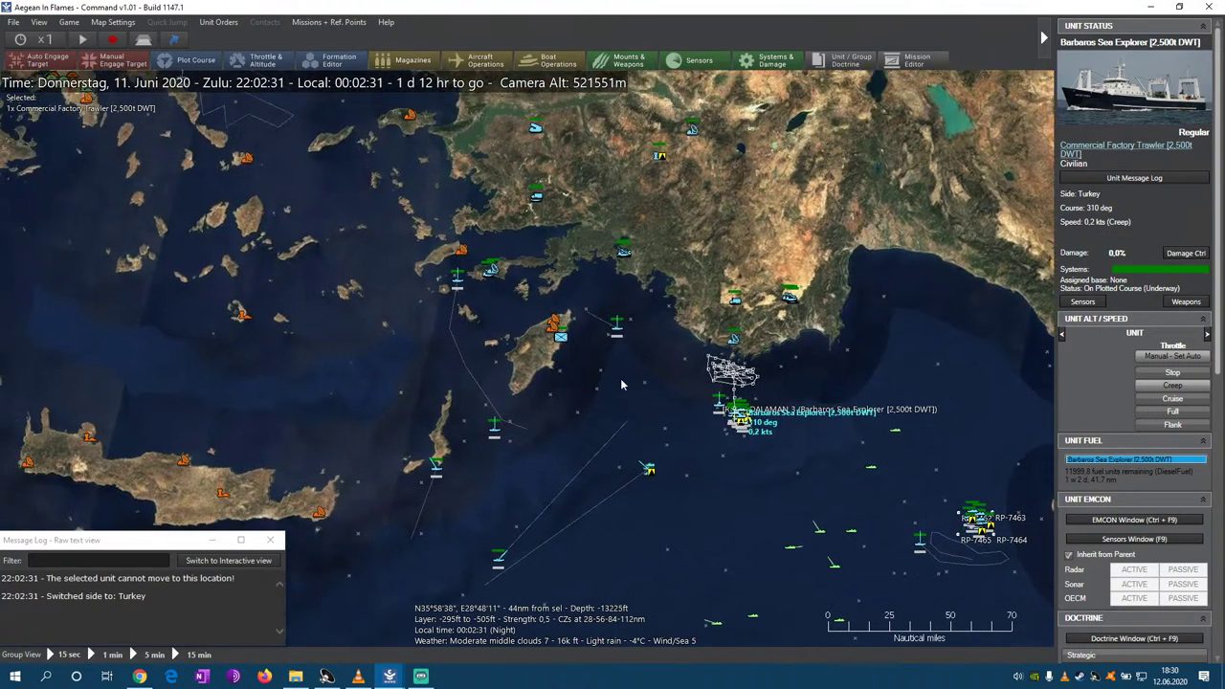
click(641, 342)
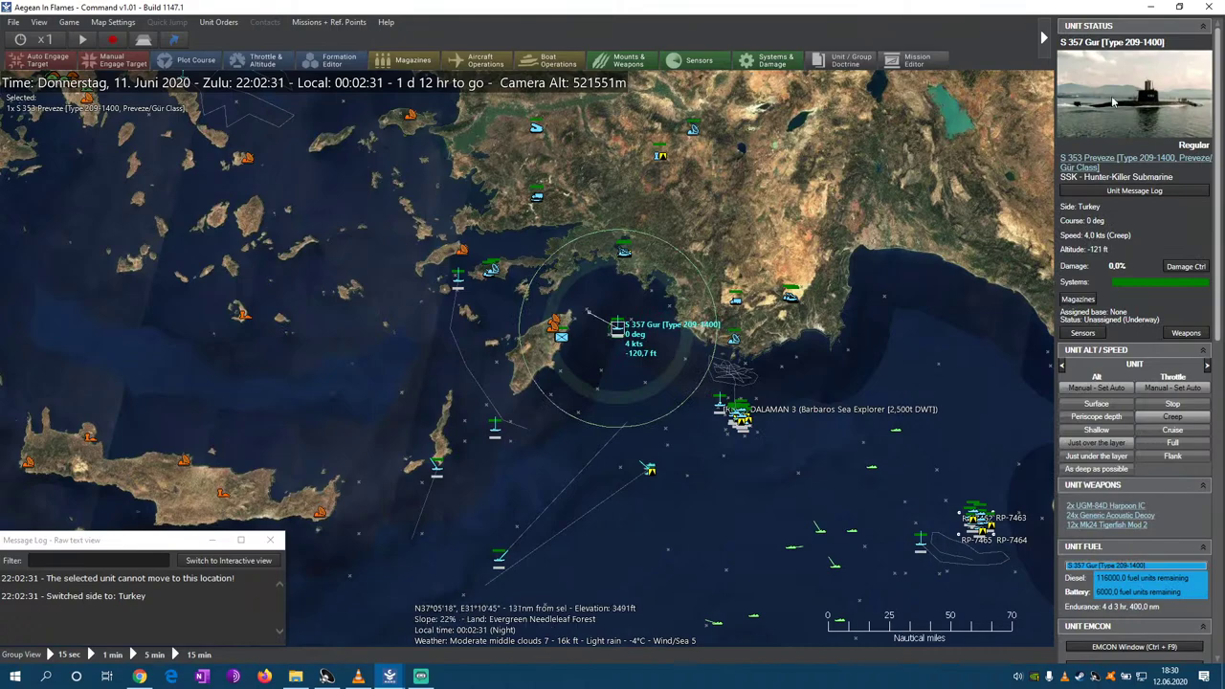
drag(643, 343, 588, 331)
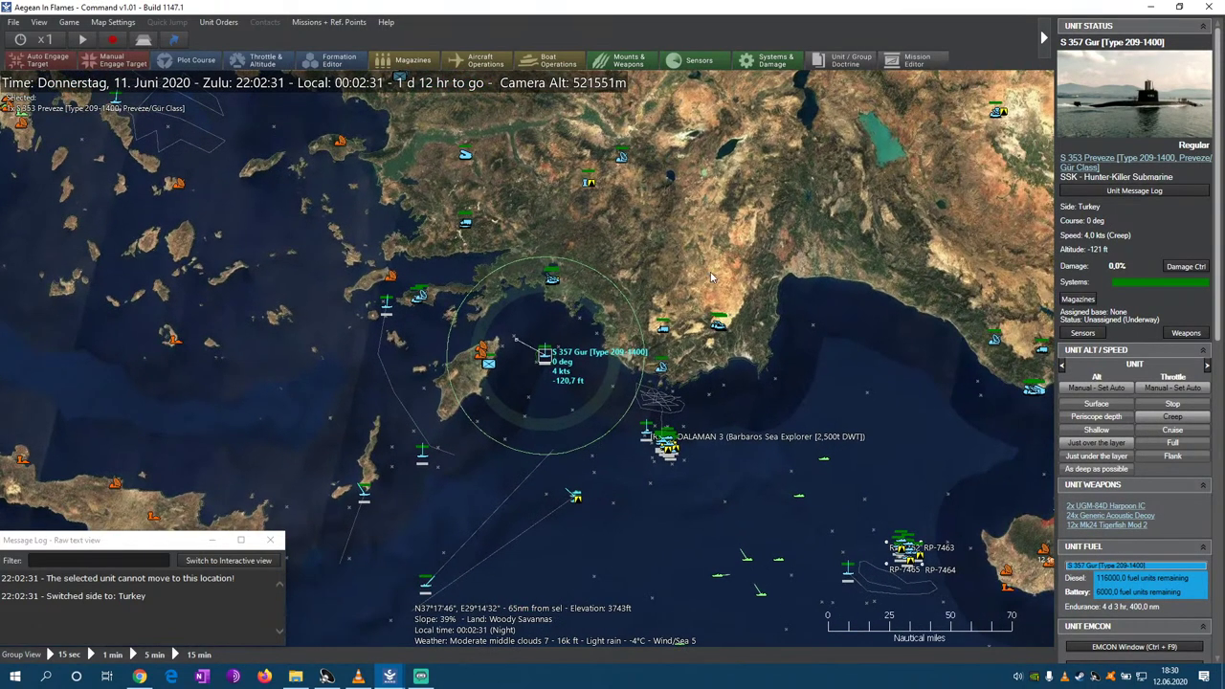
- Select Dalaman Secret Heliport, then pan toward Cyprus and select frigate F 491 Giresun
click(587, 179)
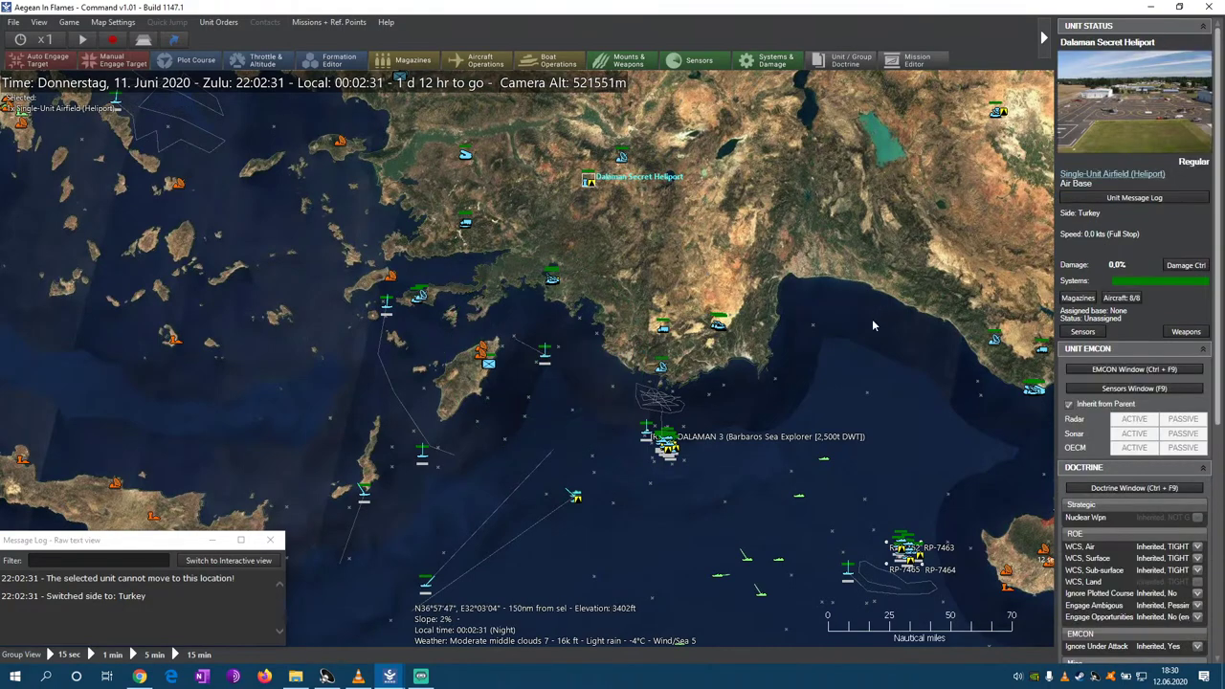
key(Right)
key(Down)
key(Right)
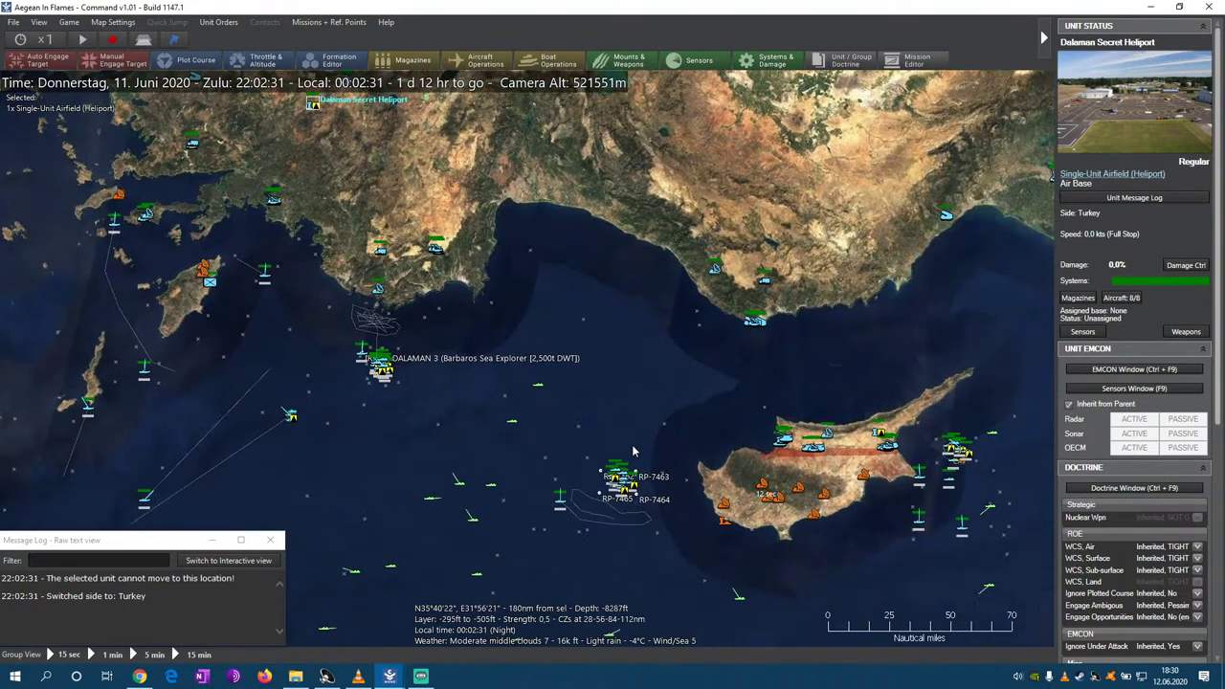
key(Down)
key(Down)
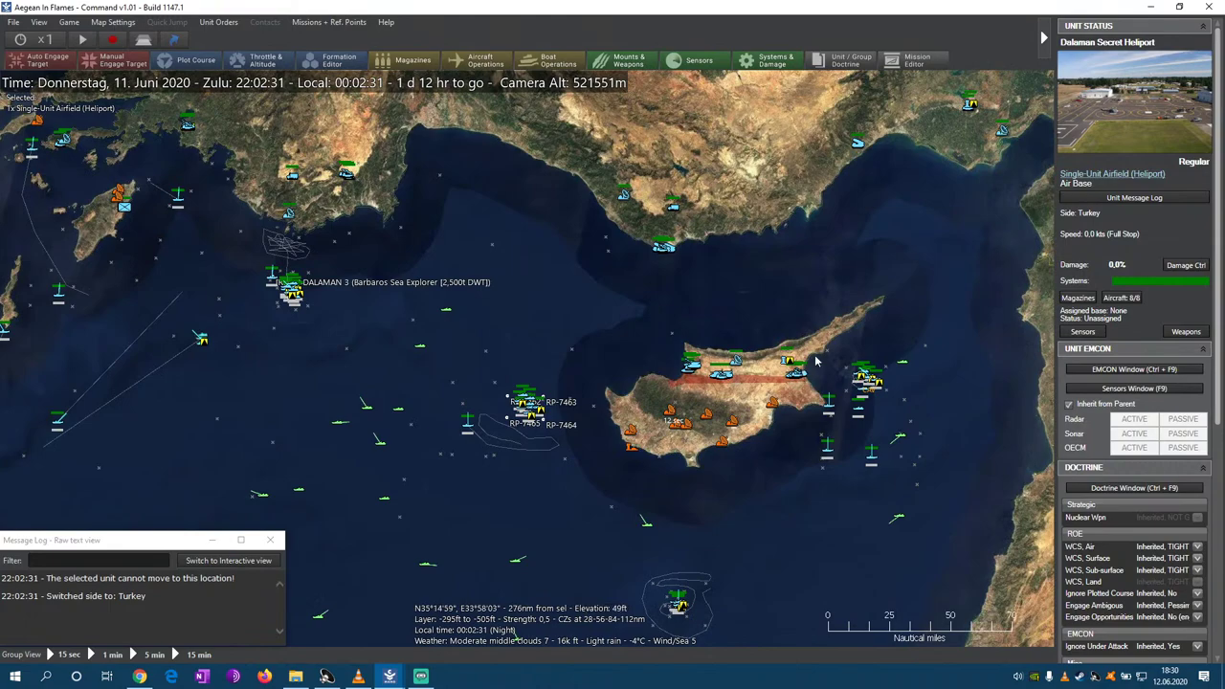
scroll(930, 390, up, 1)
click(930, 390)
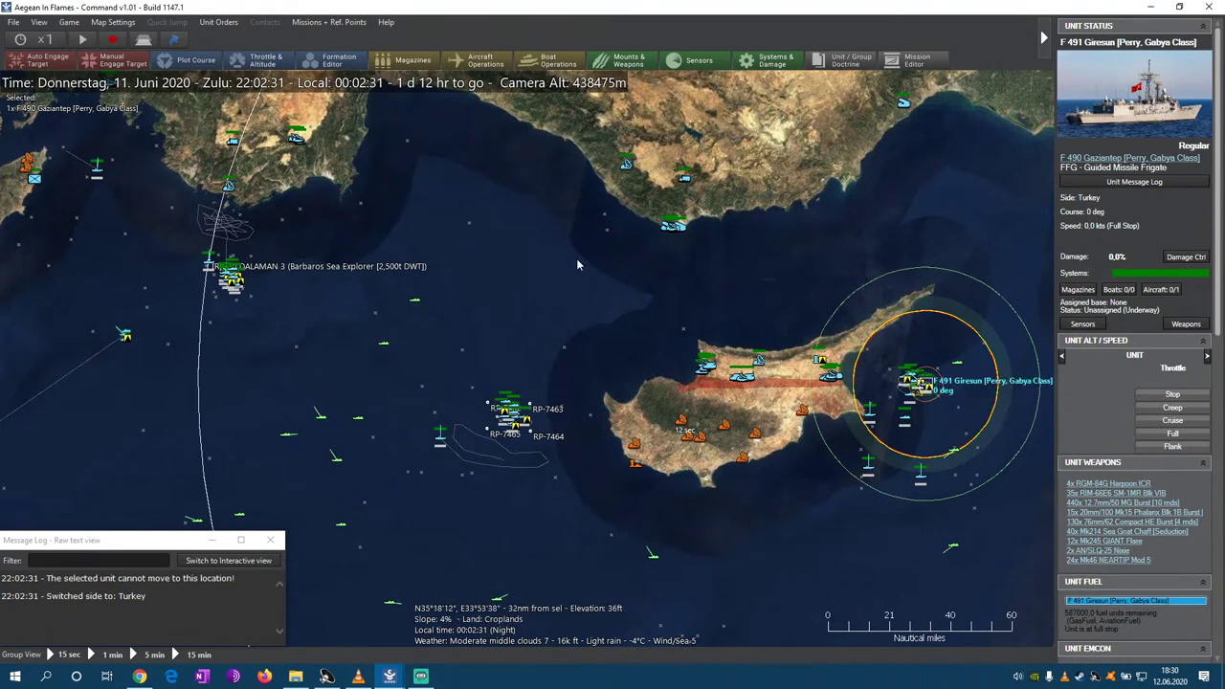
- Return to Rhodes and select the Inf Plt (SAT/SAS) Delta Team platoon
key(Left)
key(Up)
scroll(674, 366, up, 2)
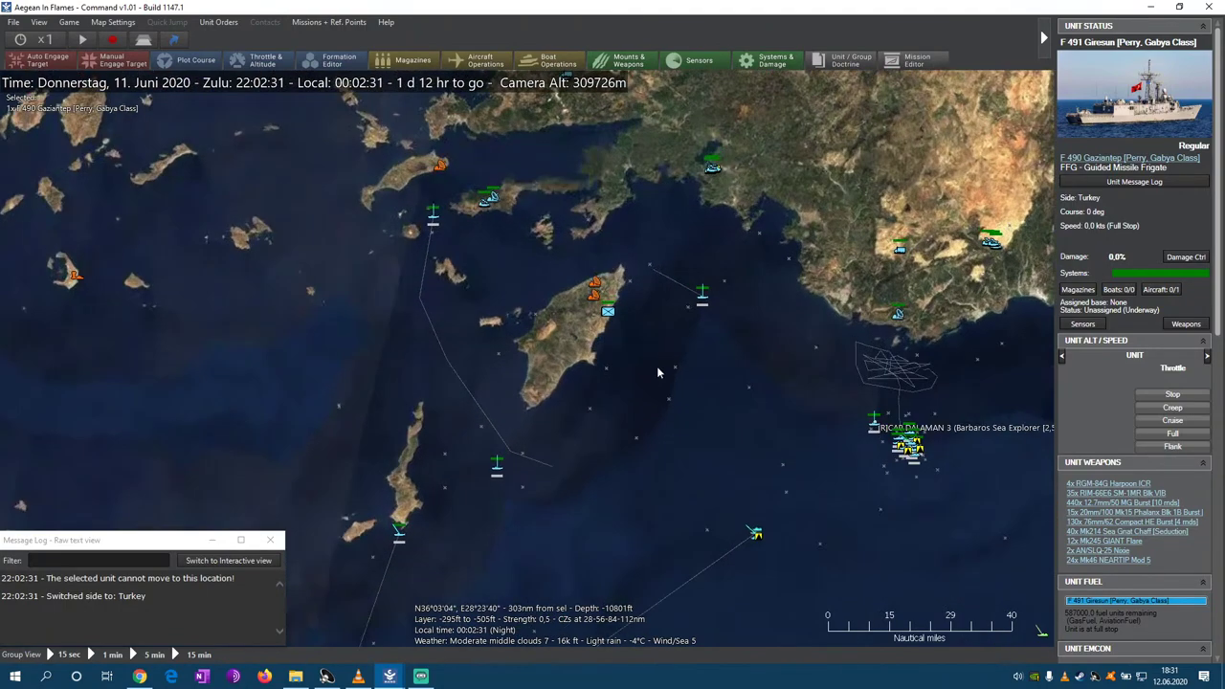
scroll(655, 344, up, 1)
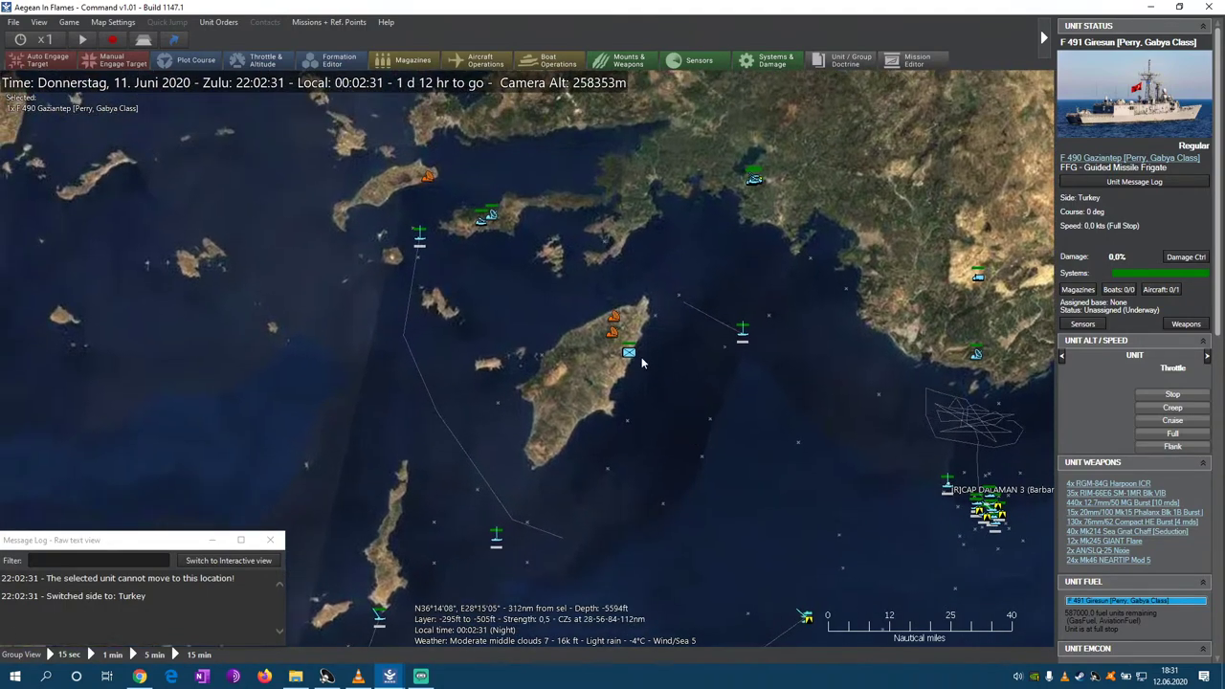
click(629, 352)
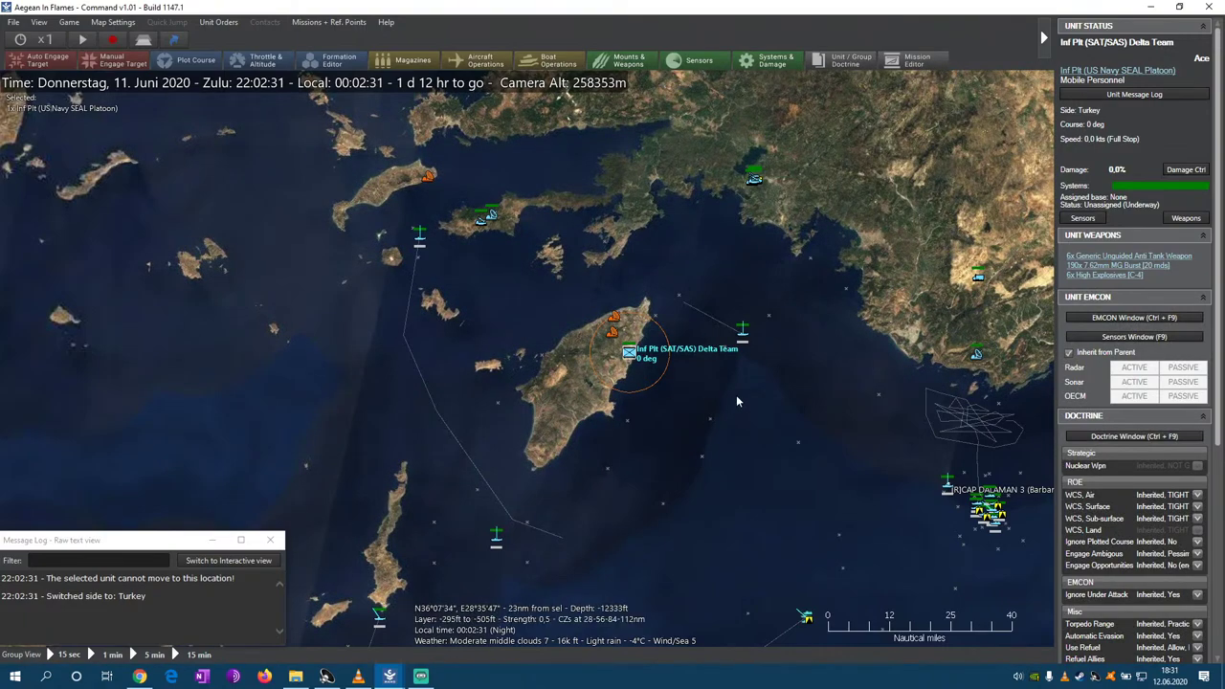
- Open the Delta Team's Inf Plt (US Navy SEAL Platoon) class entry in the Database Viewer
drag(736, 401, 676, 400)
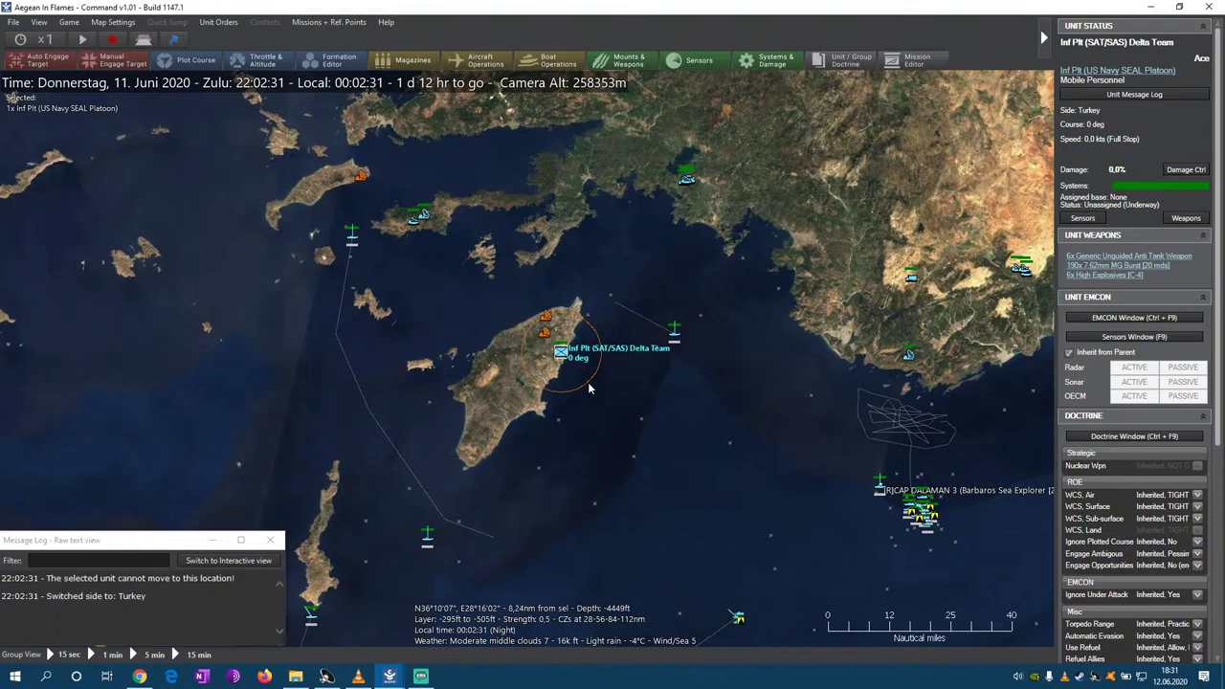
click(1118, 70)
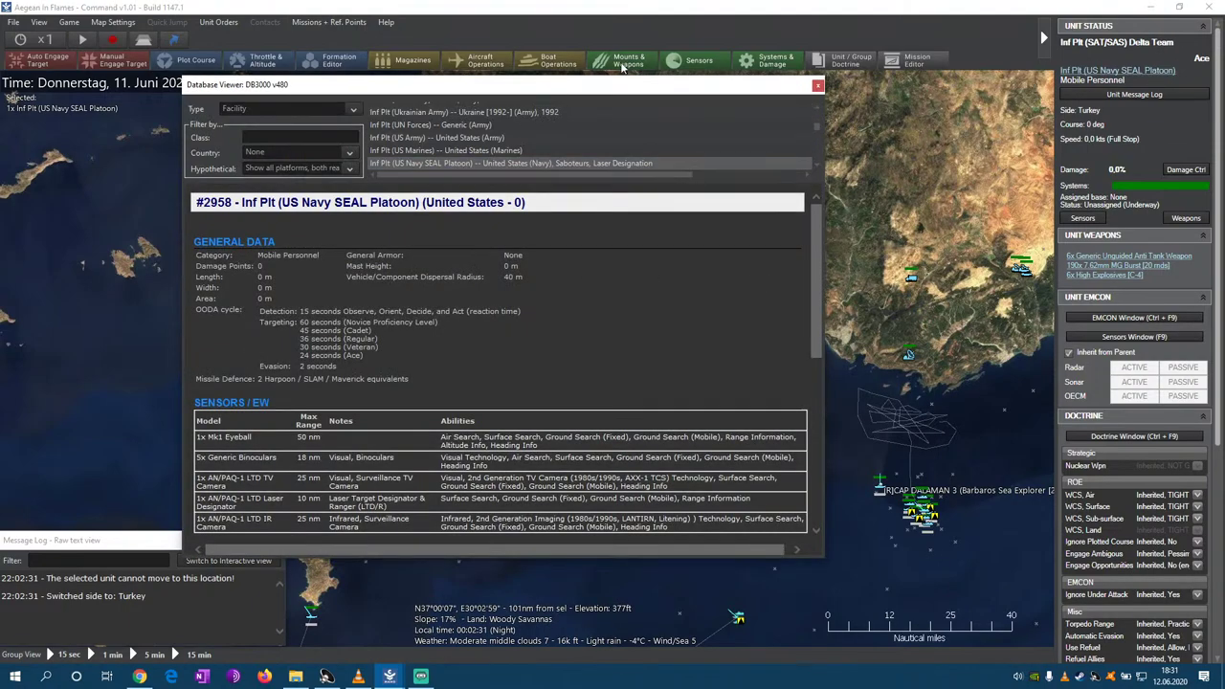
- Reopen the SEAL platoon's database entry, highlight its ID #2958, then bring up Chrome
mouse_move(622, 84)
mouse_down()
mouse_move(827, 388)
mouse_move(496, 232)
mouse_move(666, 164)
mouse_move(688, 126)
mouse_move(665, 93)
mouse_move(632, 93)
mouse_up()
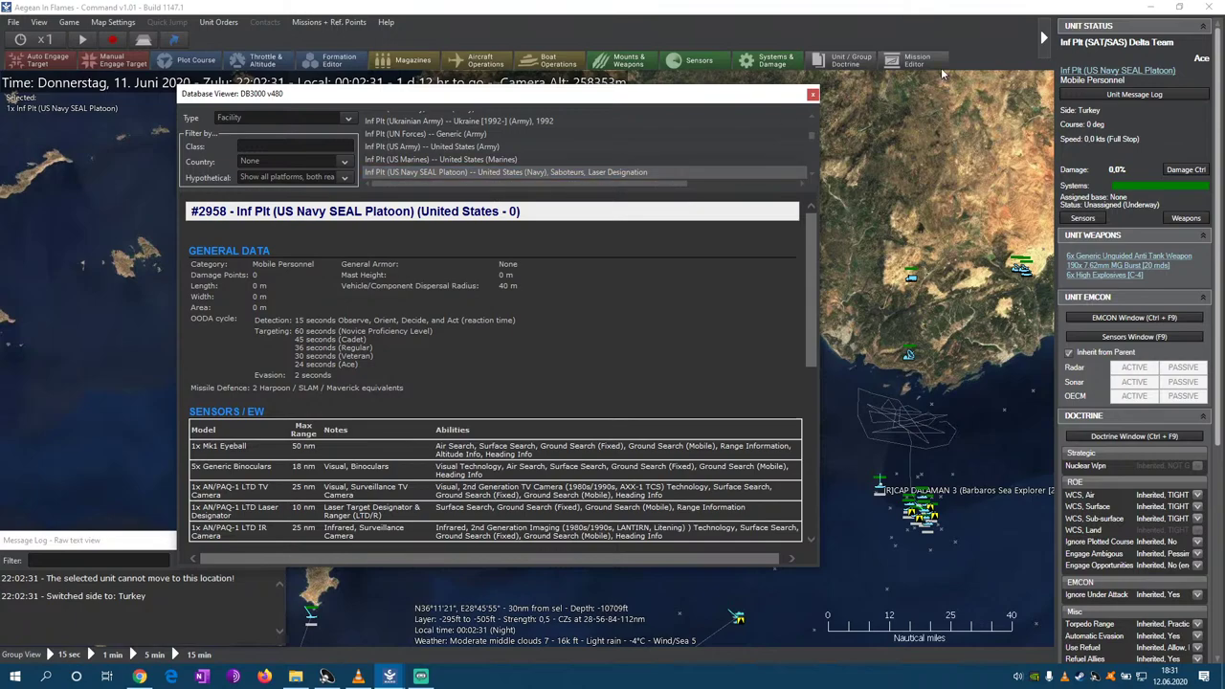
key(Escape)
click(1104, 77)
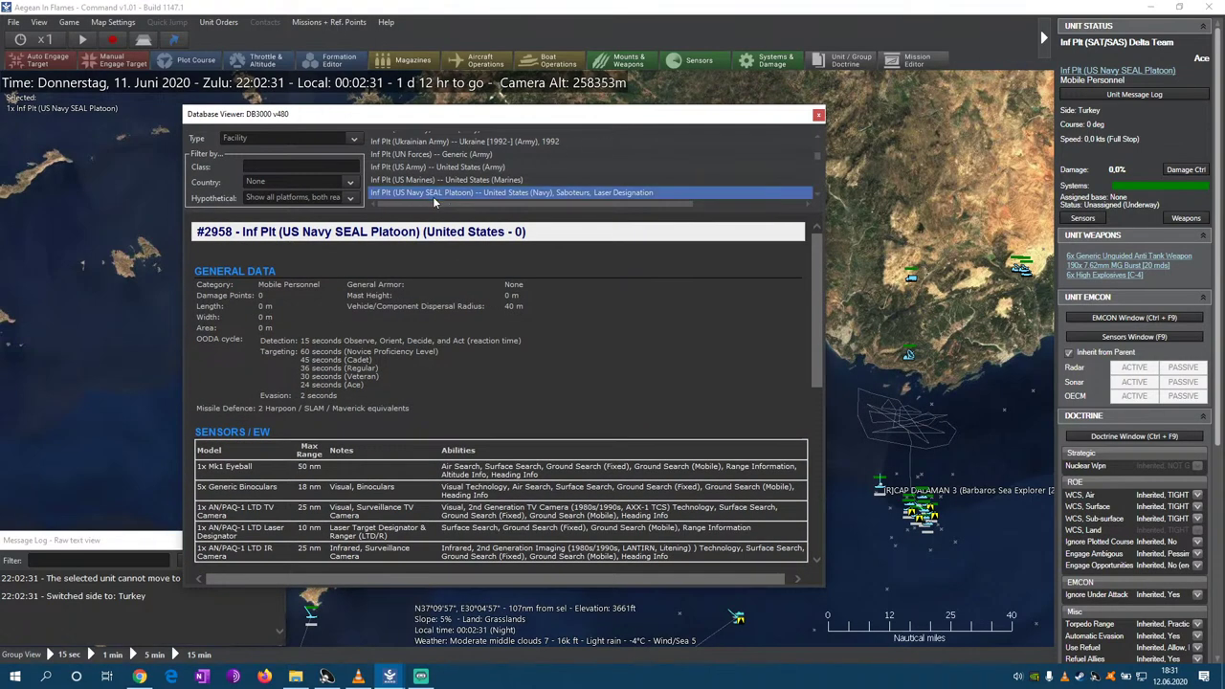
click(404, 201)
drag(188, 236, 230, 232)
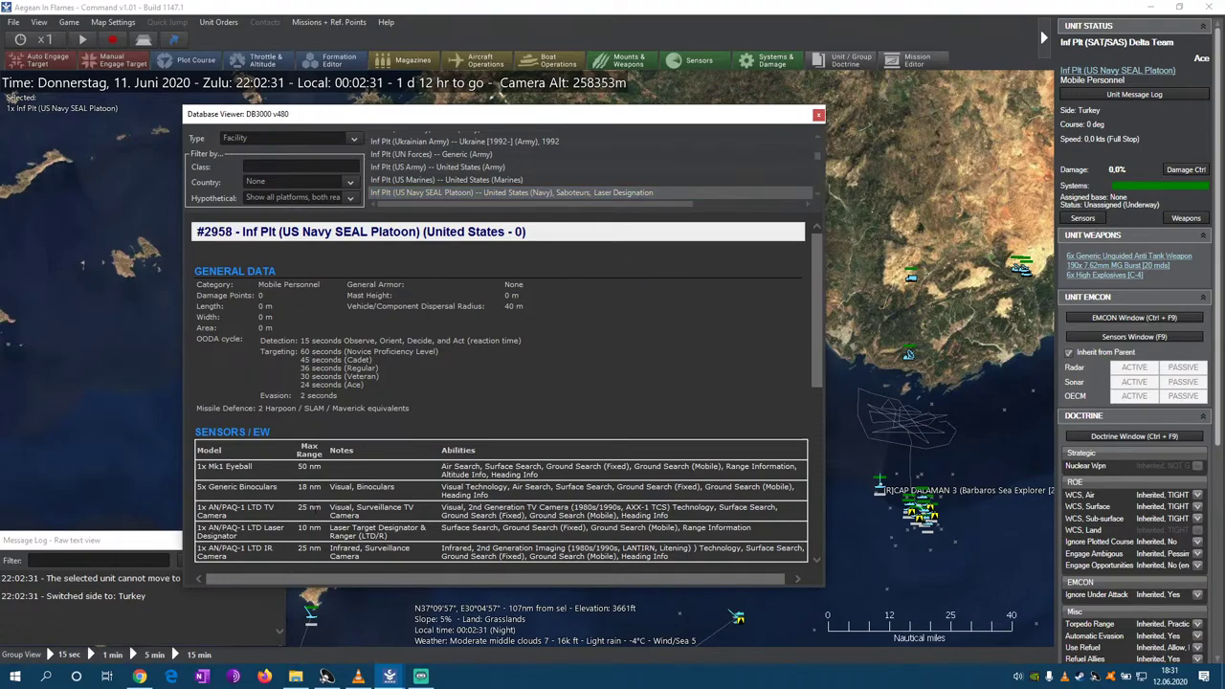
click(141, 675)
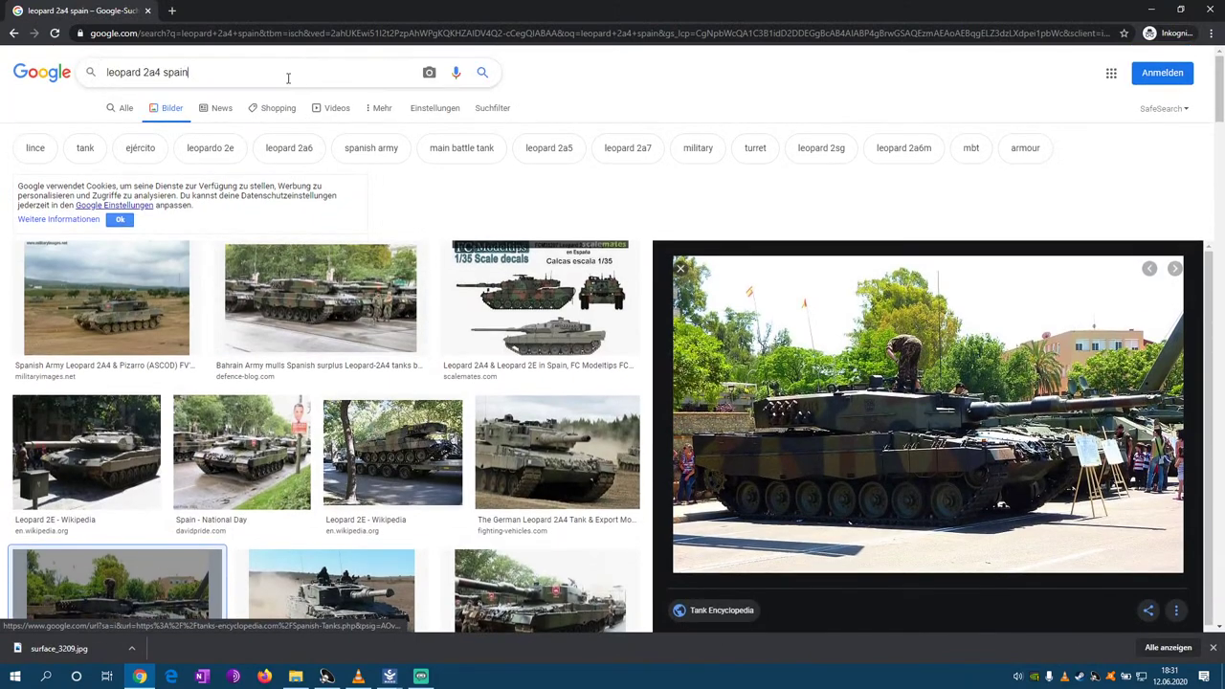
- Search Google Images for 'us navy seals', preview the first SEAL photo, then return to the game
drag(287, 74, 7, 91)
text(us navy )
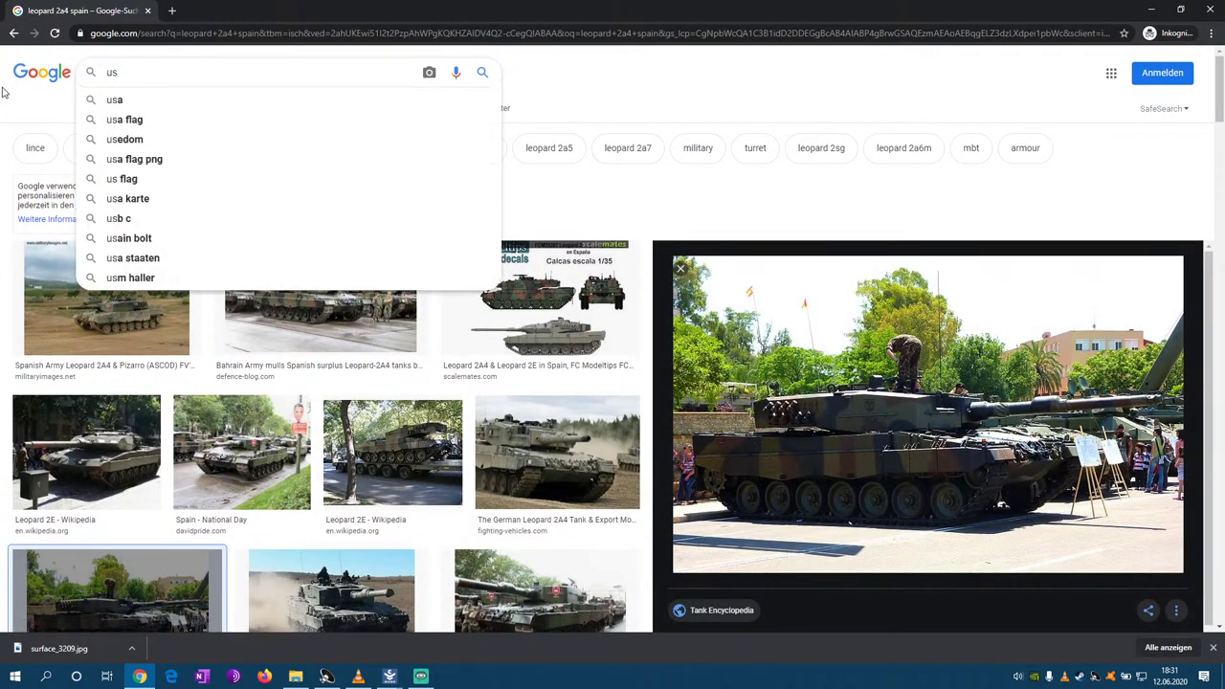
text(seals)
key(Return)
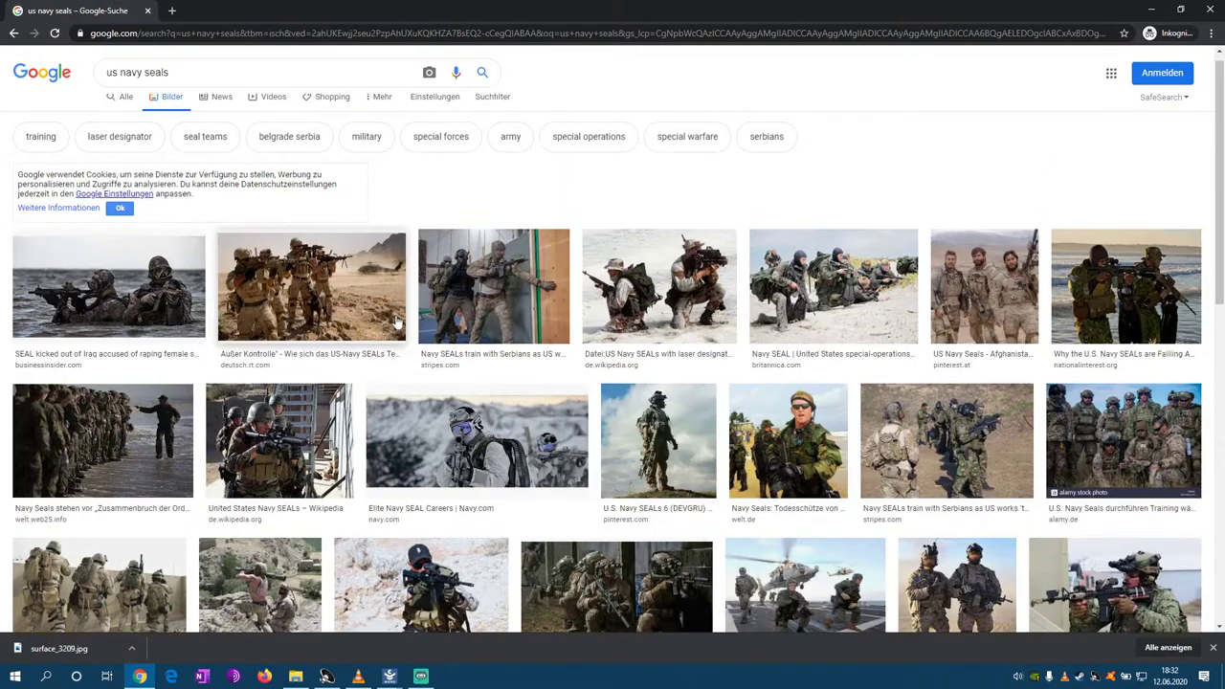
scroll(118, 229, down, 1)
click(118, 230)
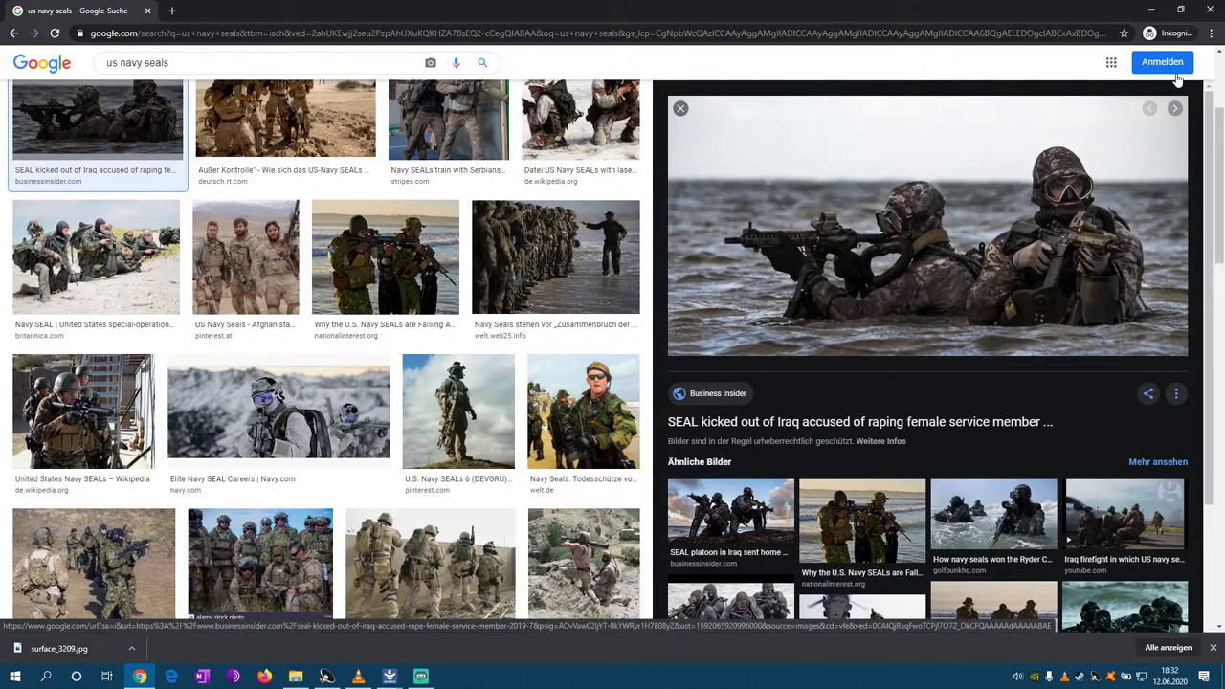
click(389, 677)
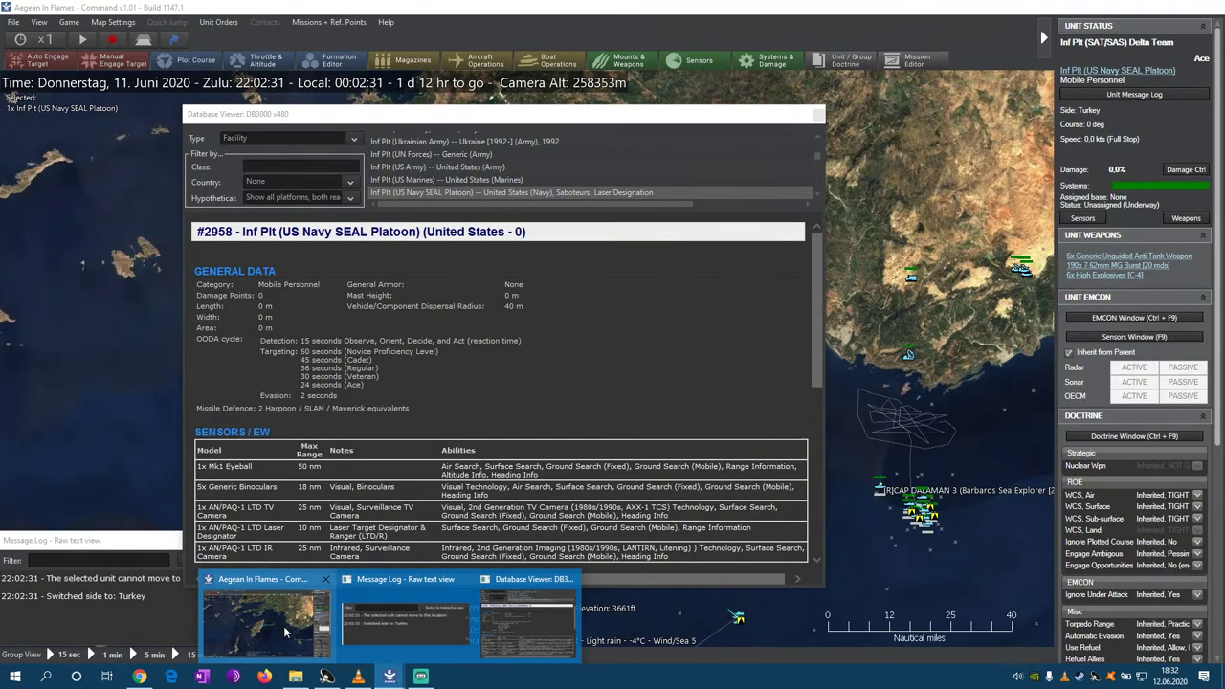
click(283, 626)
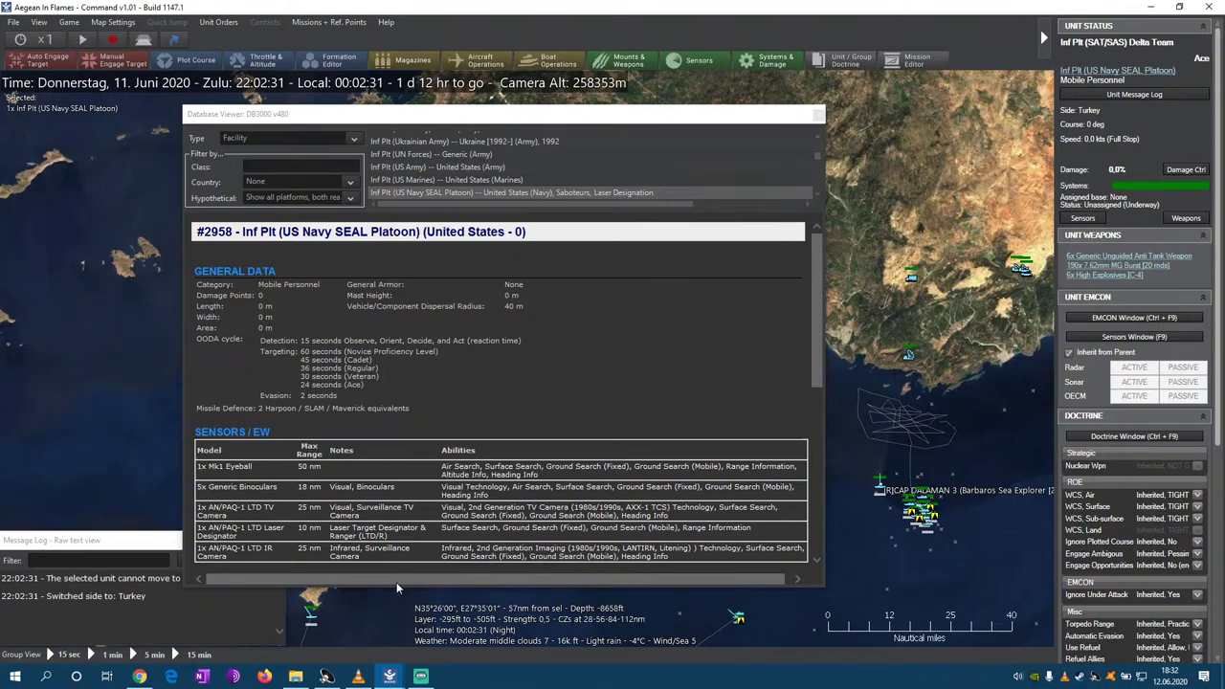
- Start saving the previewed SEAL photo as a JPEG with 'Bild speichern unter...'
click(140, 676)
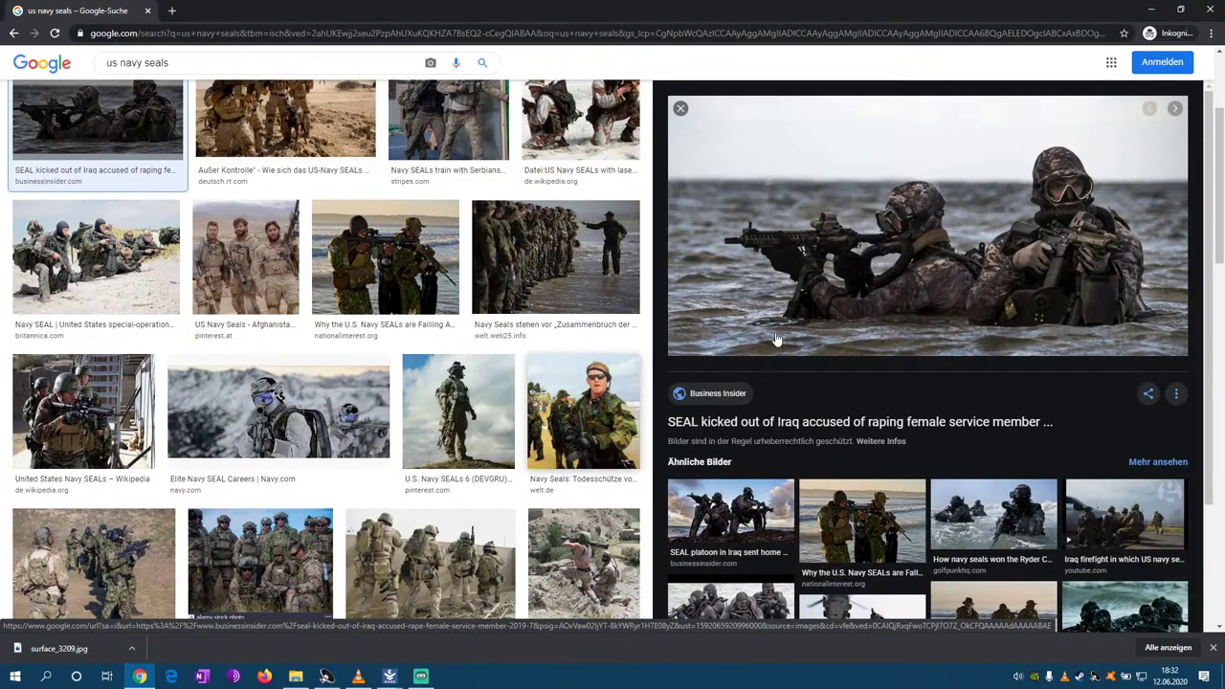
right_click(957, 191)
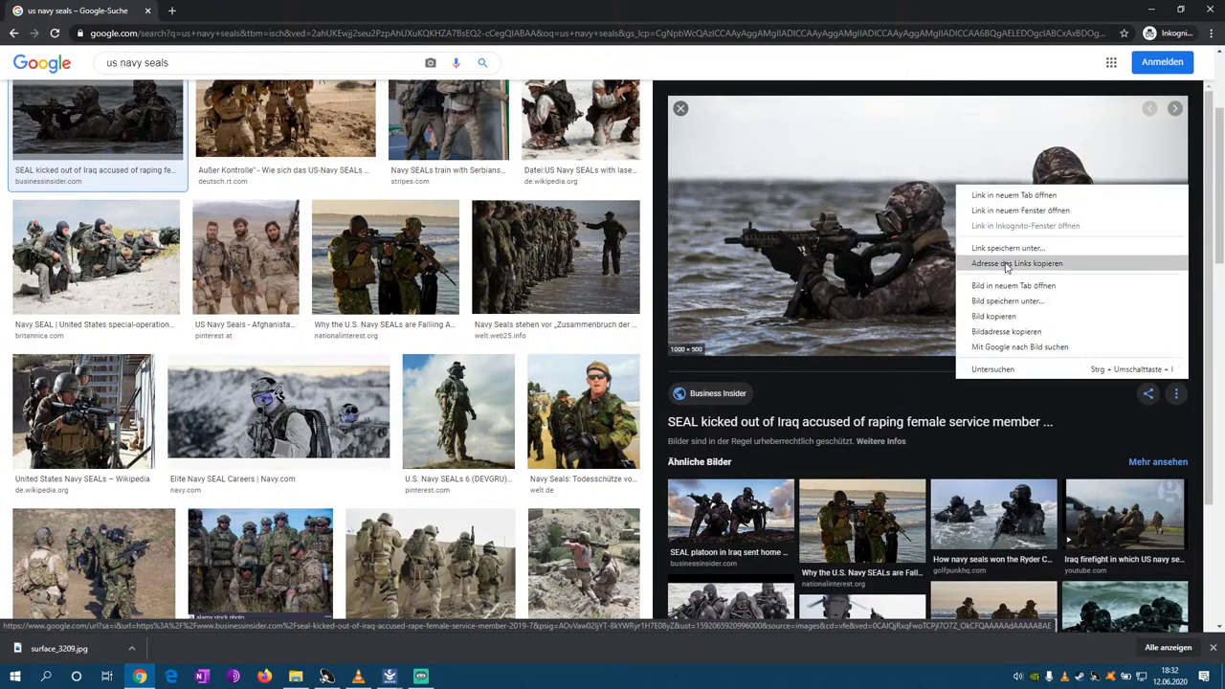
click(1010, 300)
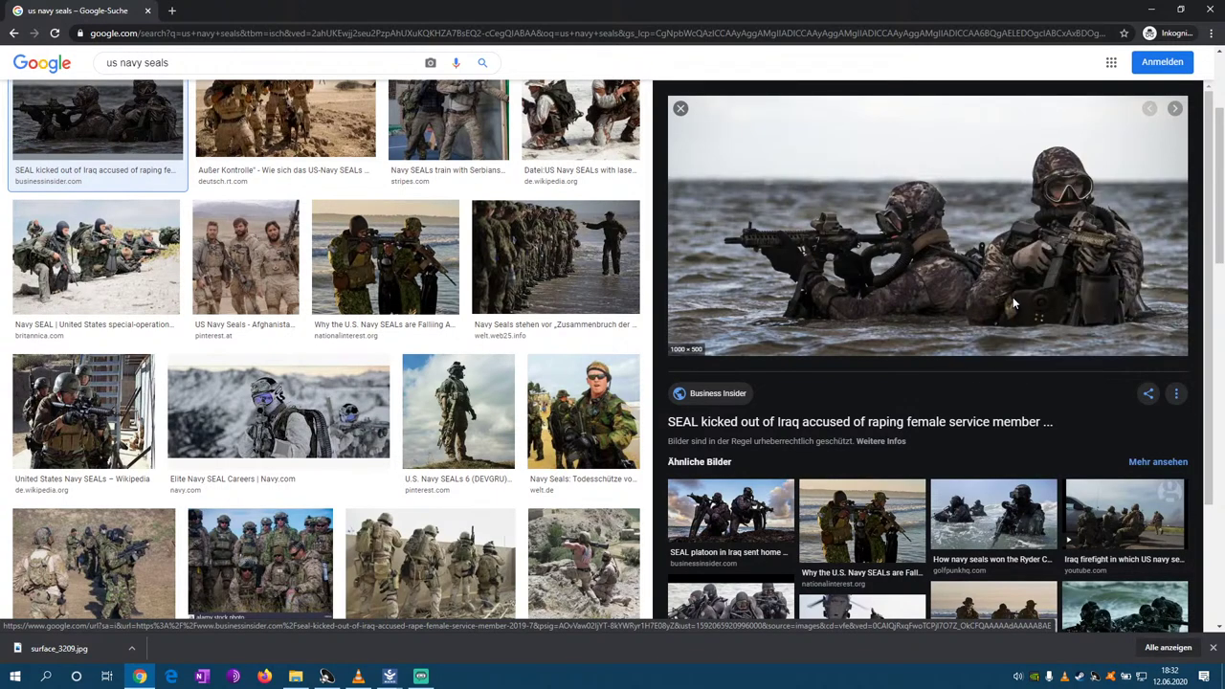
scroll(411, 105, down, 5)
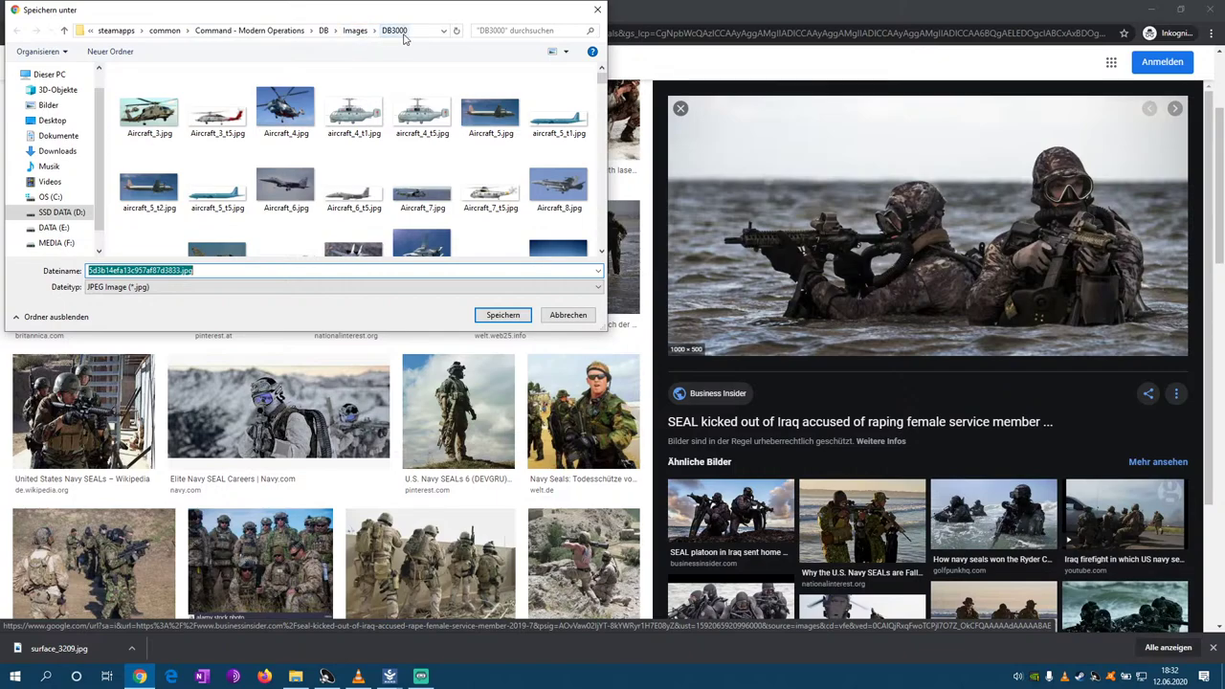
- Go up to the game's DB\Images folder showing CWDB, DB3000 and WW2DB
click(358, 30)
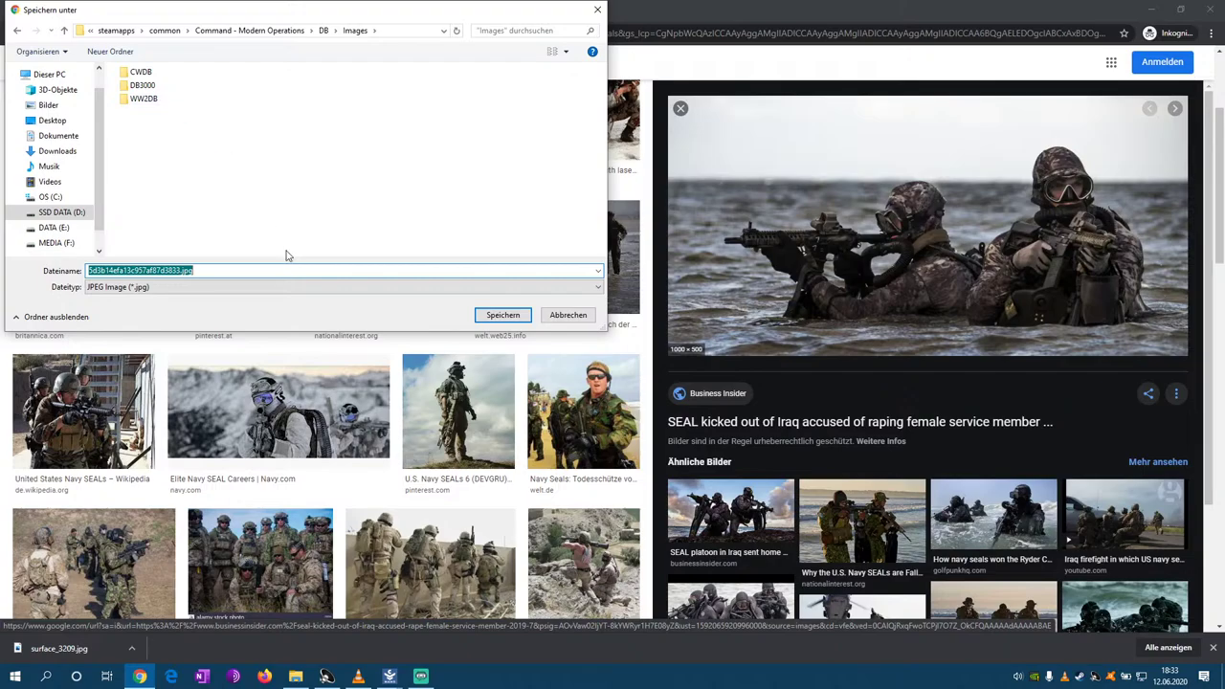
- Open the DB3000 folder and replace the file name's hash with 'facility_'
double_click(143, 85)
click(180, 270)
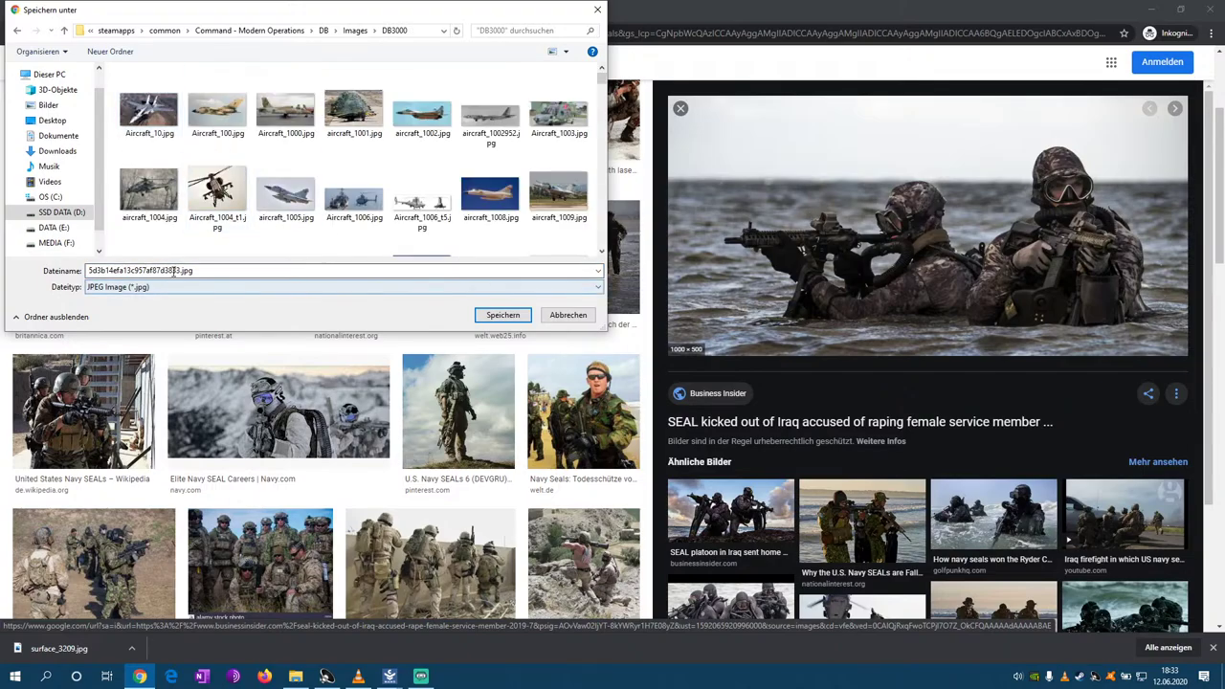
double_click(180, 271)
click(178, 271)
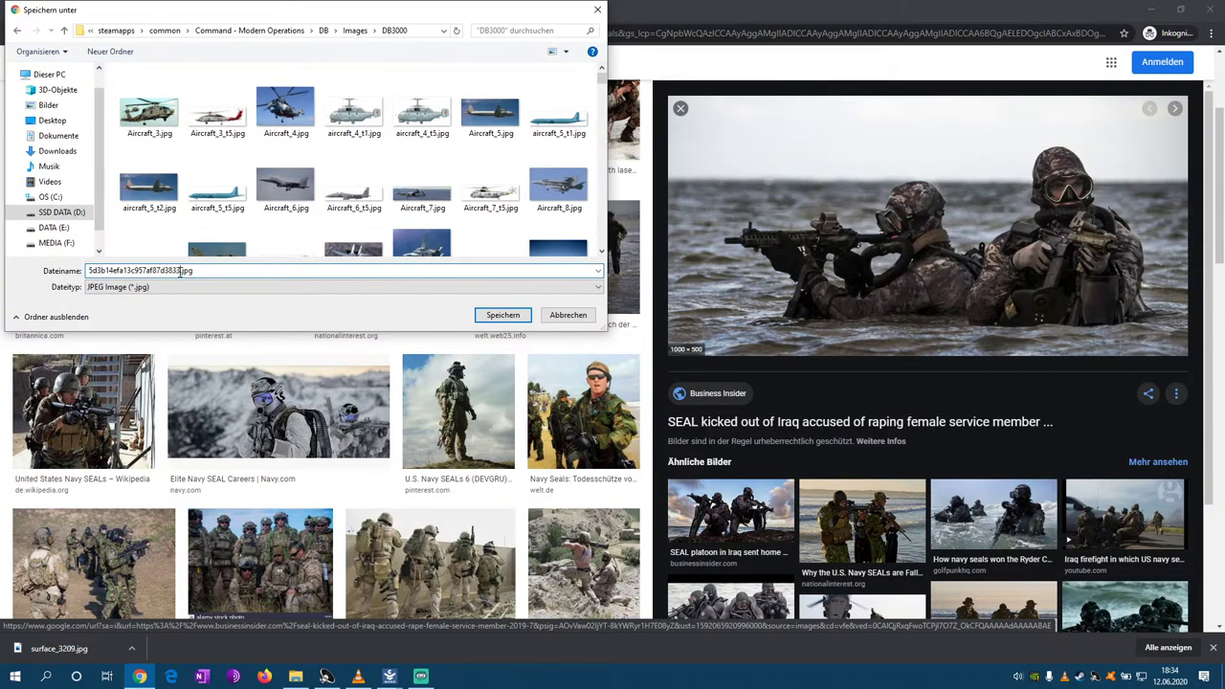
drag(180, 271, 85, 289)
text(facility_)
click(389, 676)
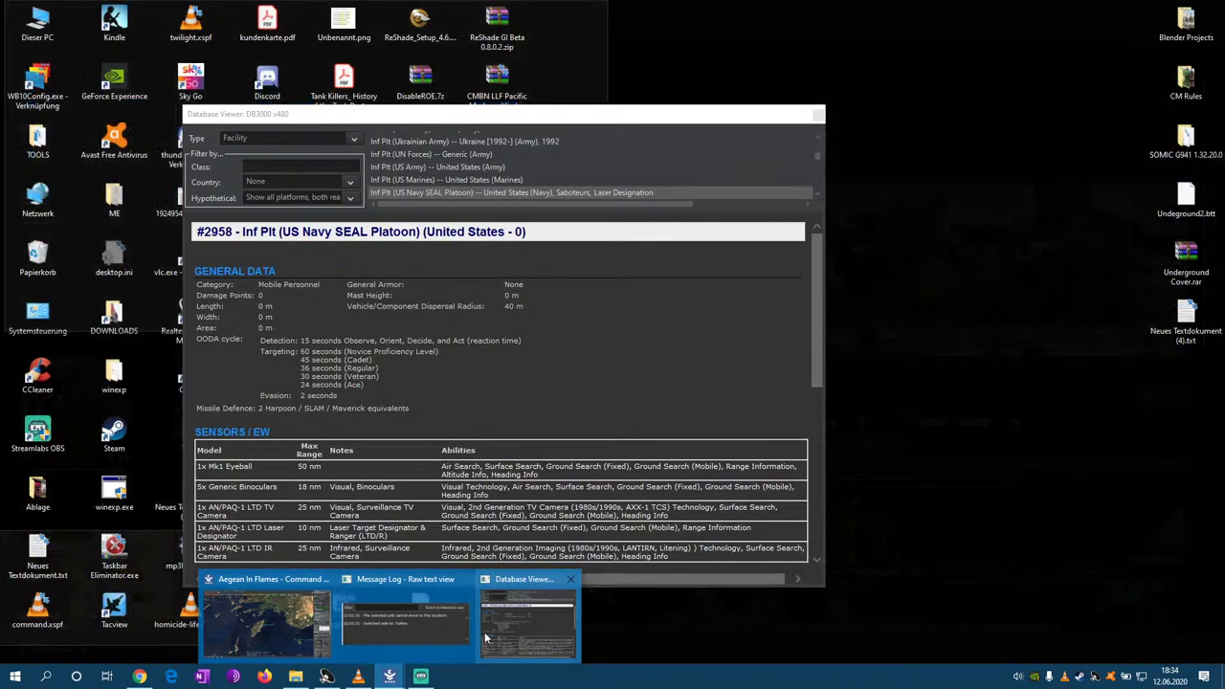
- Copy the SEAL platoon's ID 2958 from the Database Viewer into the name 'facility_2958.jpg'
click(484, 631)
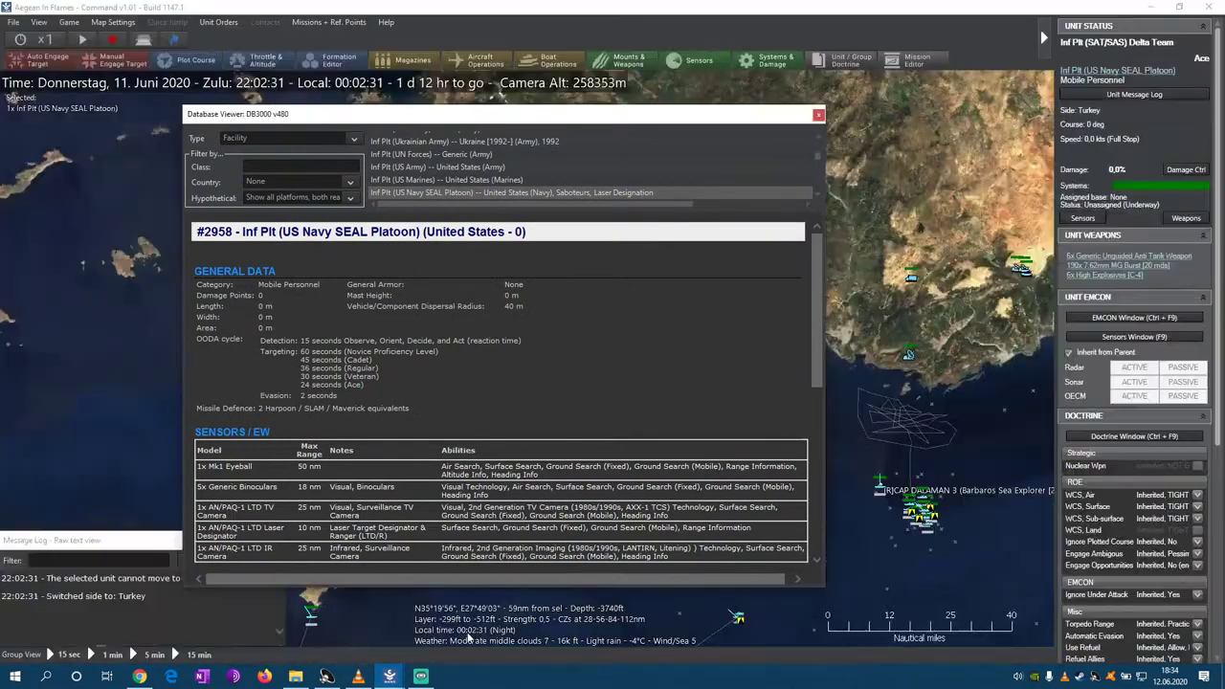
drag(228, 233, 204, 233)
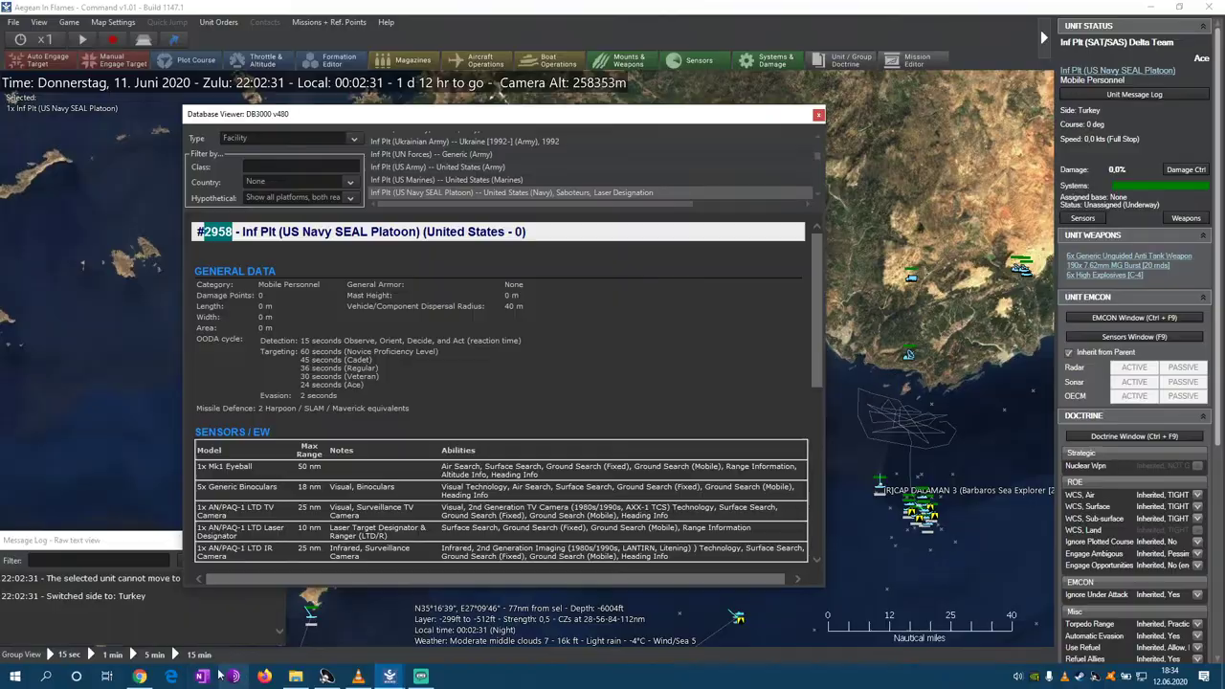
click(140, 676)
click(113, 271)
text(_2958)
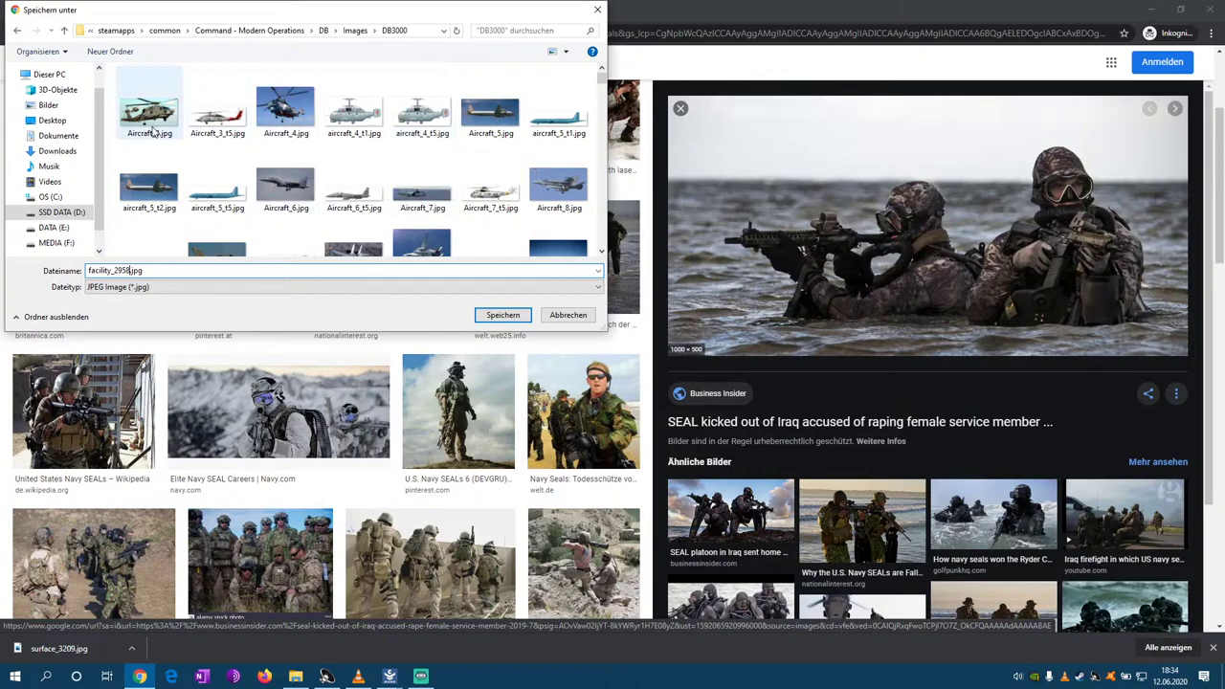
- Check the DB3000 file naming, then save the photo as facility_2958.jpg
scroll(603, 88, down, 10)
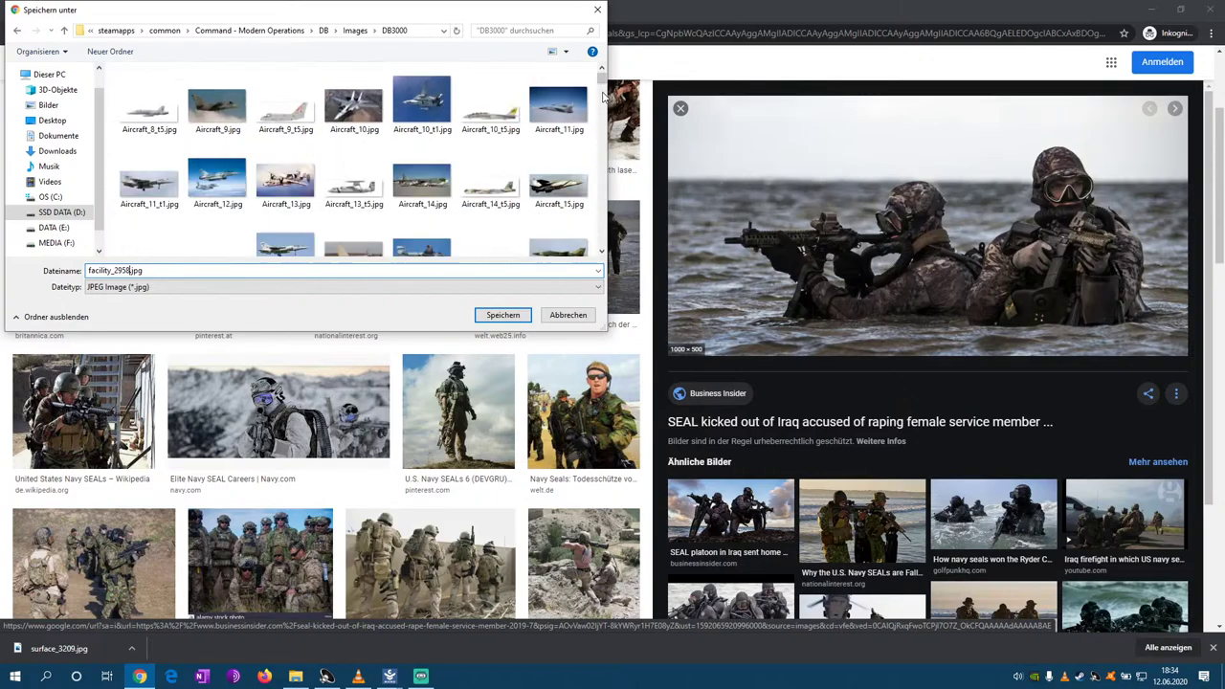
drag(603, 88, 600, 153)
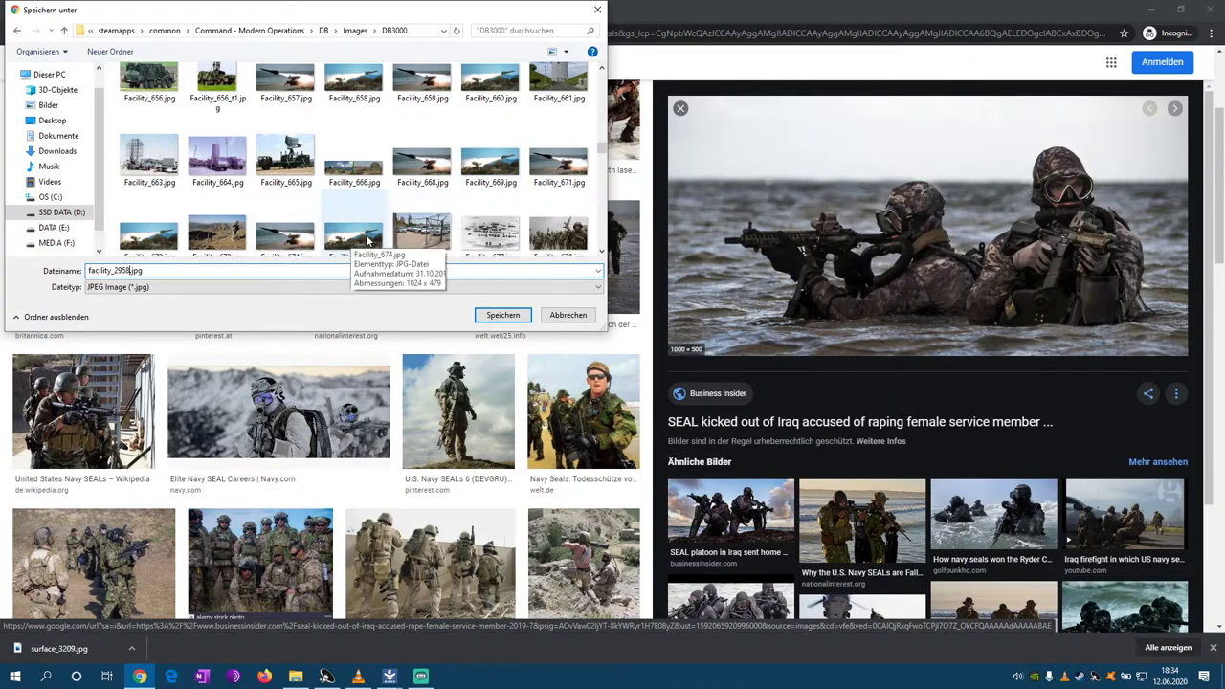
drag(606, 141, 609, 180)
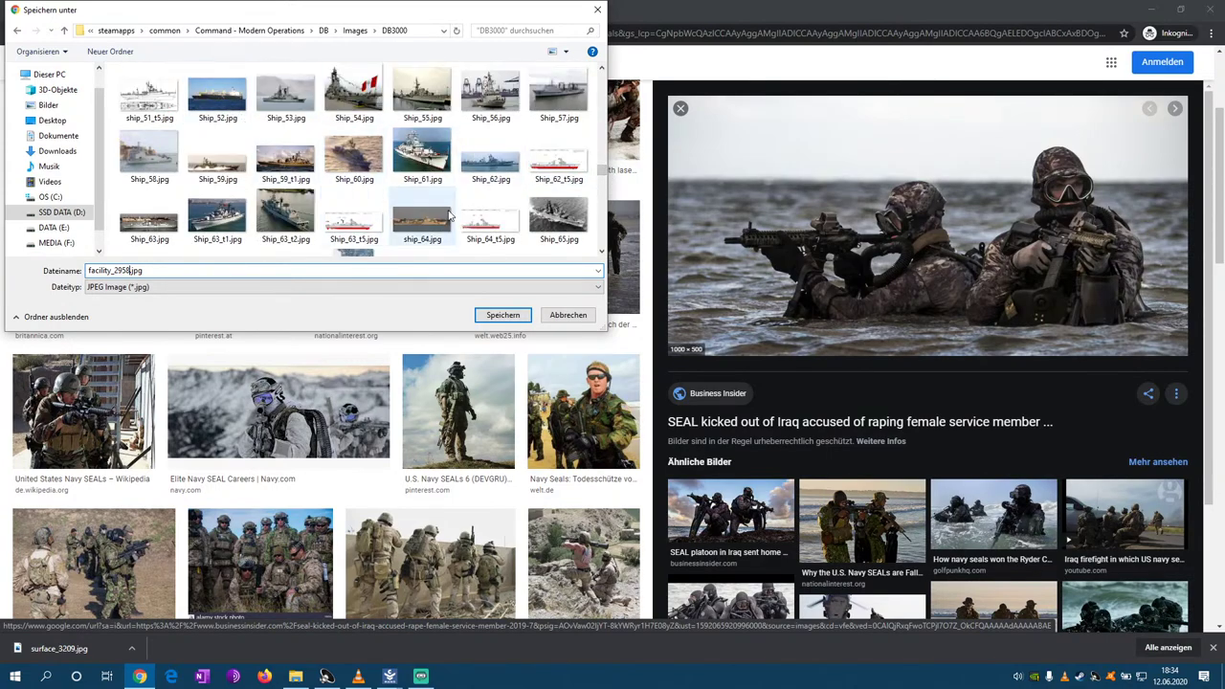
drag(603, 172, 609, 251)
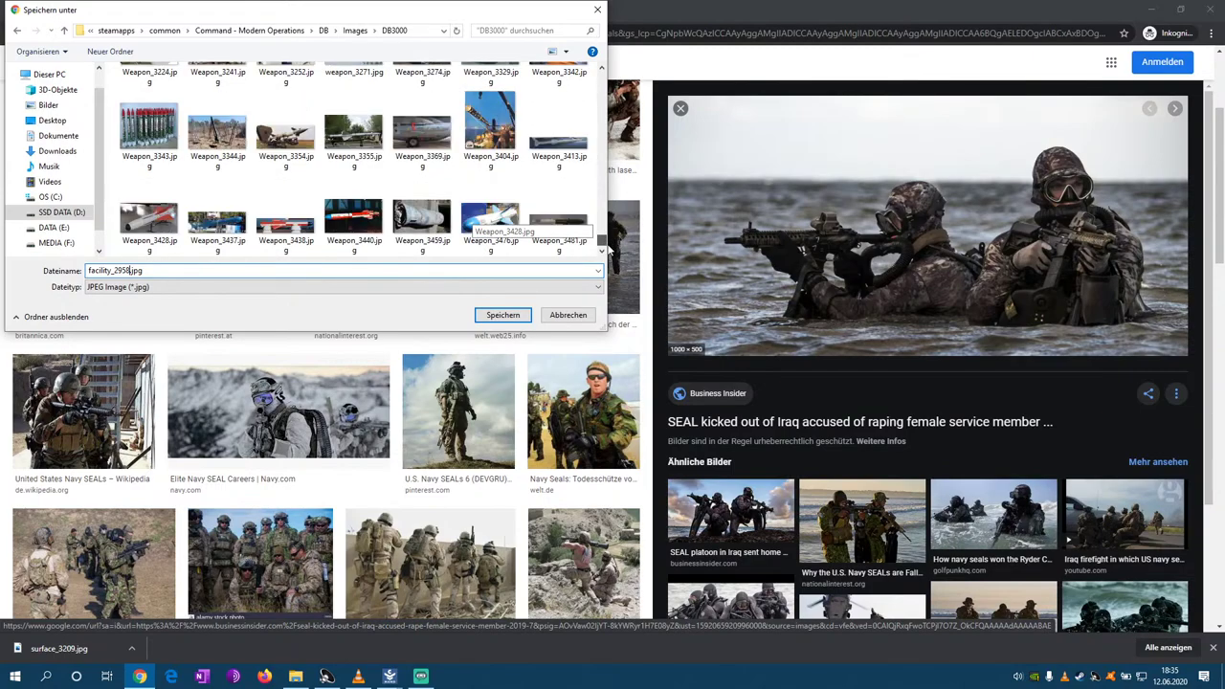
mouse_move(197, 139)
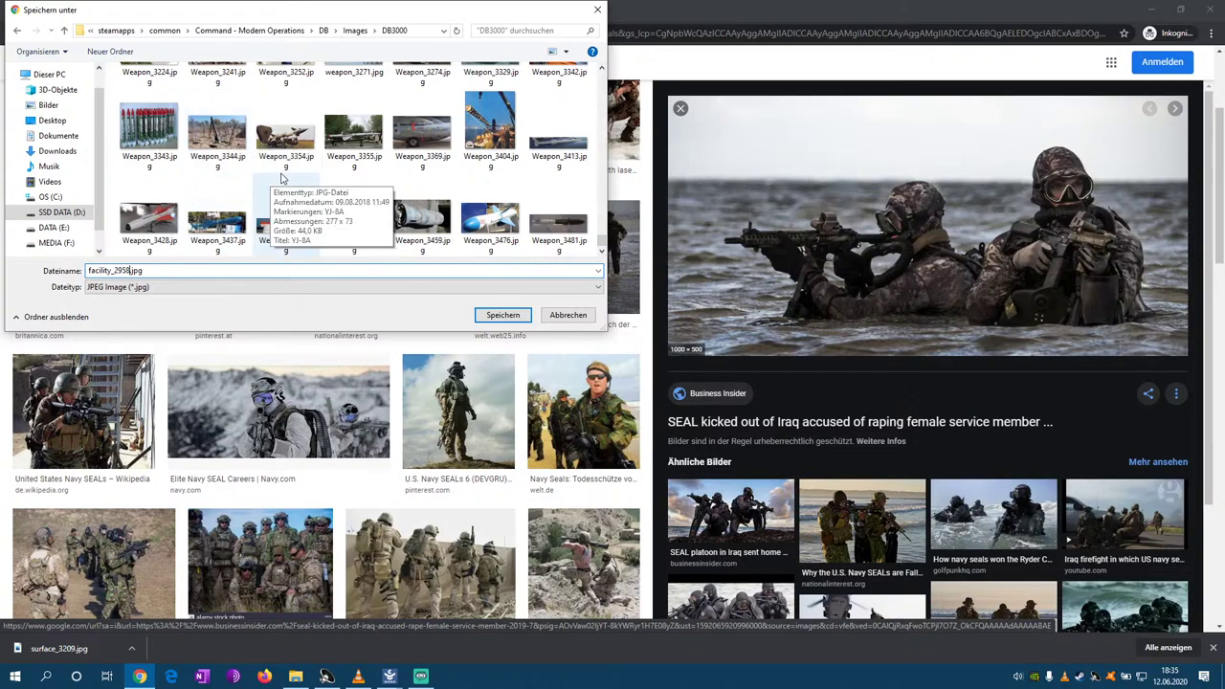
mouse_move(353, 165)
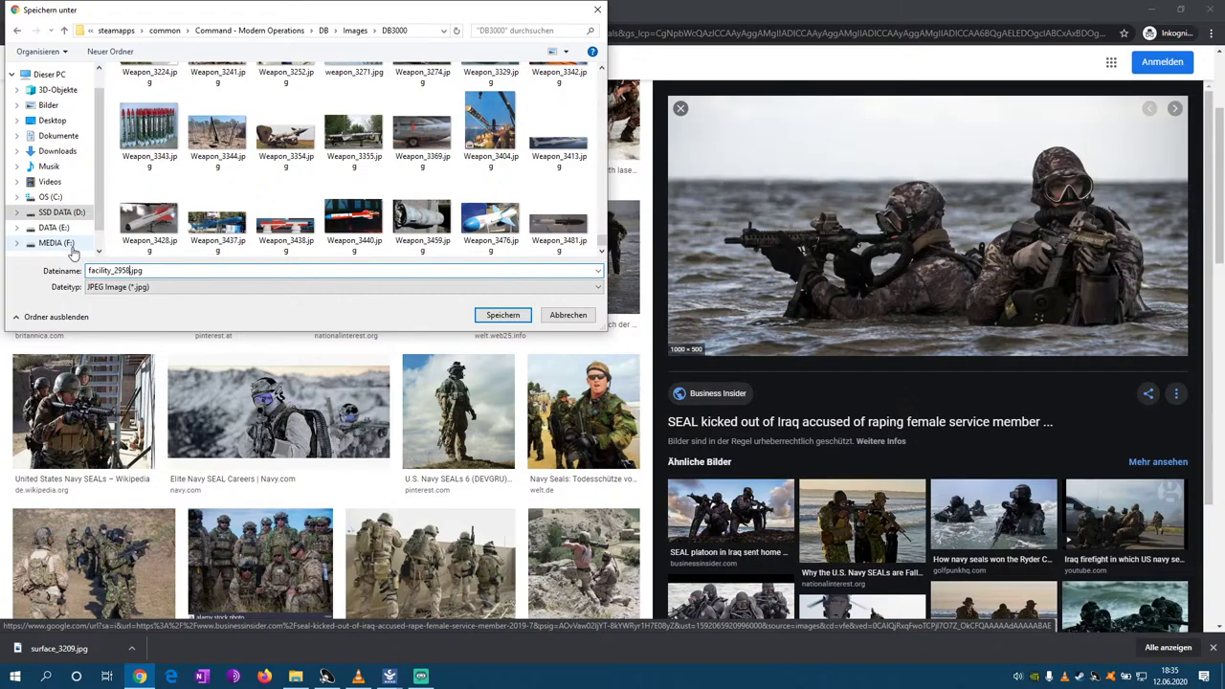
click(172, 273)
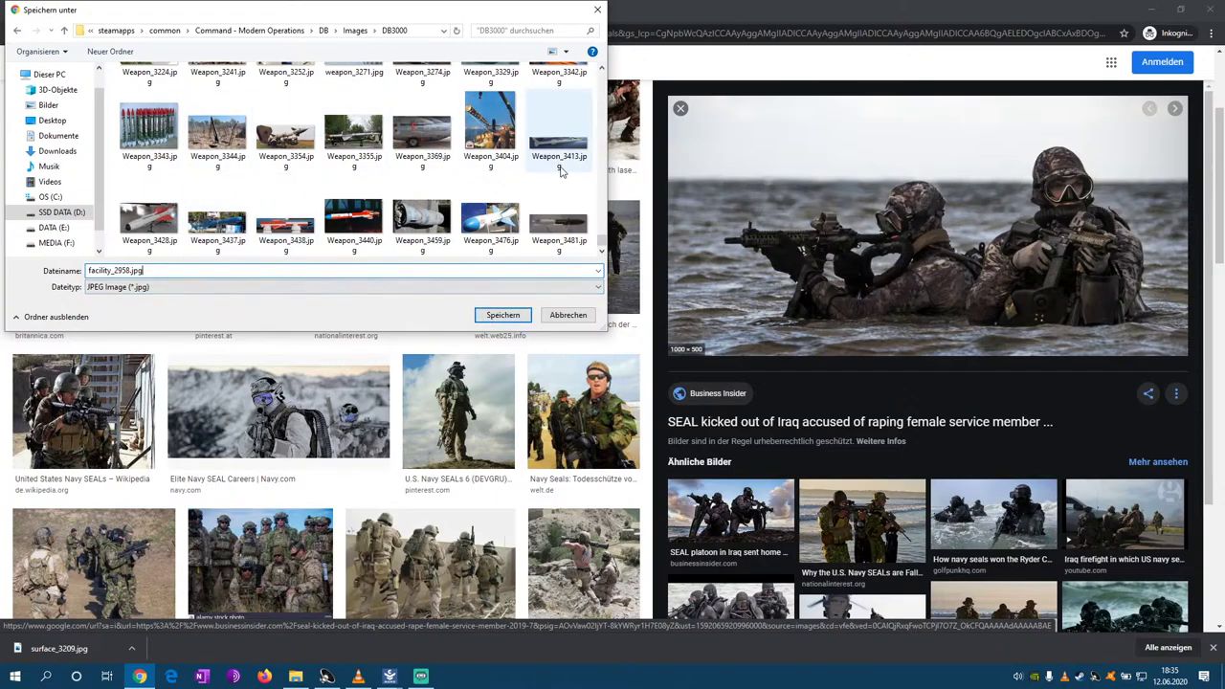
mouse_move(601, 241)
mouse_down()
mouse_move(603, 84)
mouse_move(601, 241)
mouse_up()
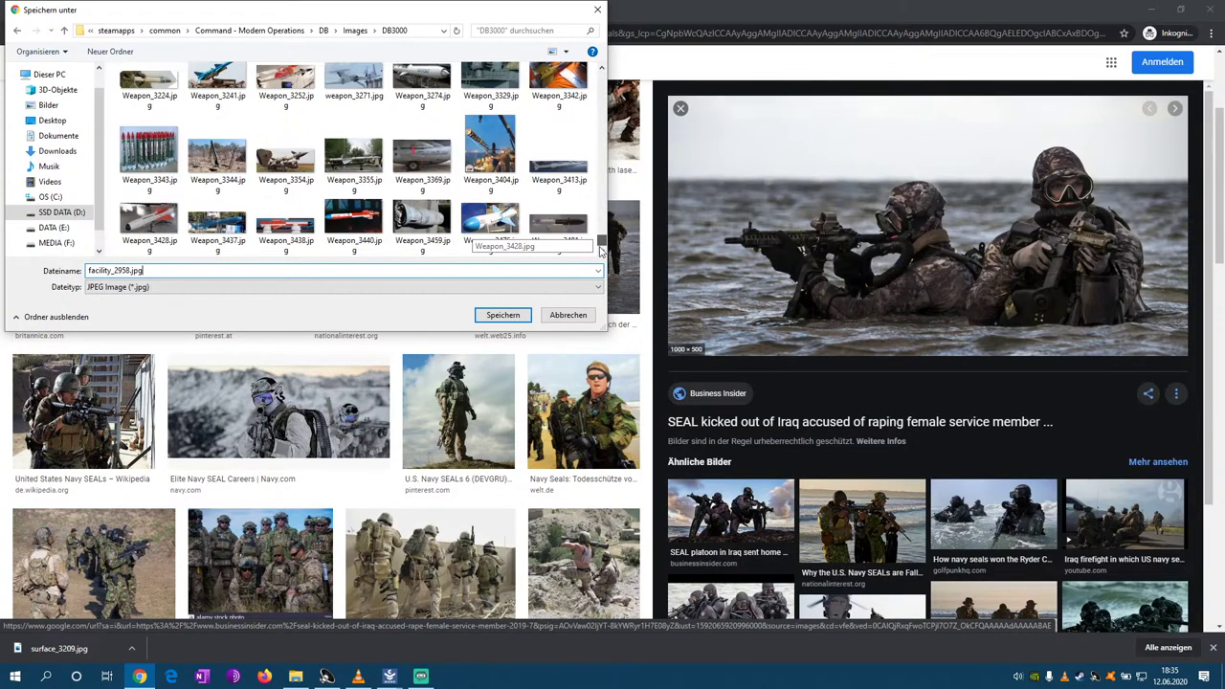
click(502, 315)
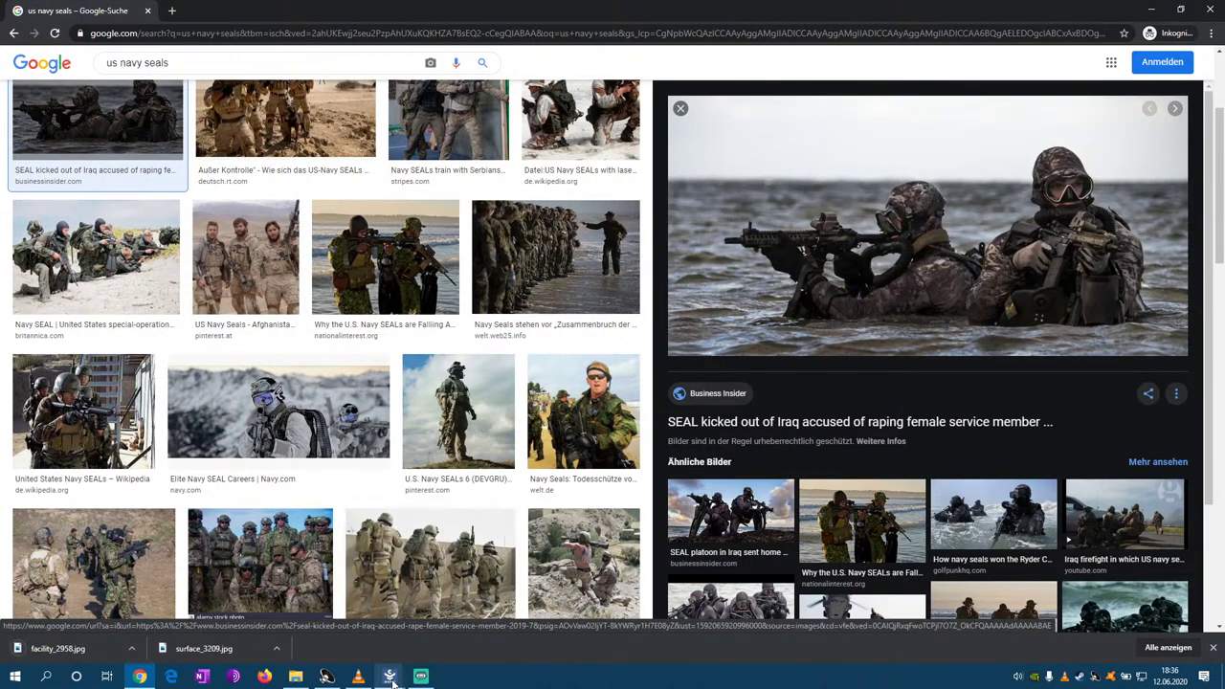
- Reload the #2958 SEAL platoon entry to verify its new photo, then close the Database Viewer
mouse_move(389, 675)
click(356, 596)
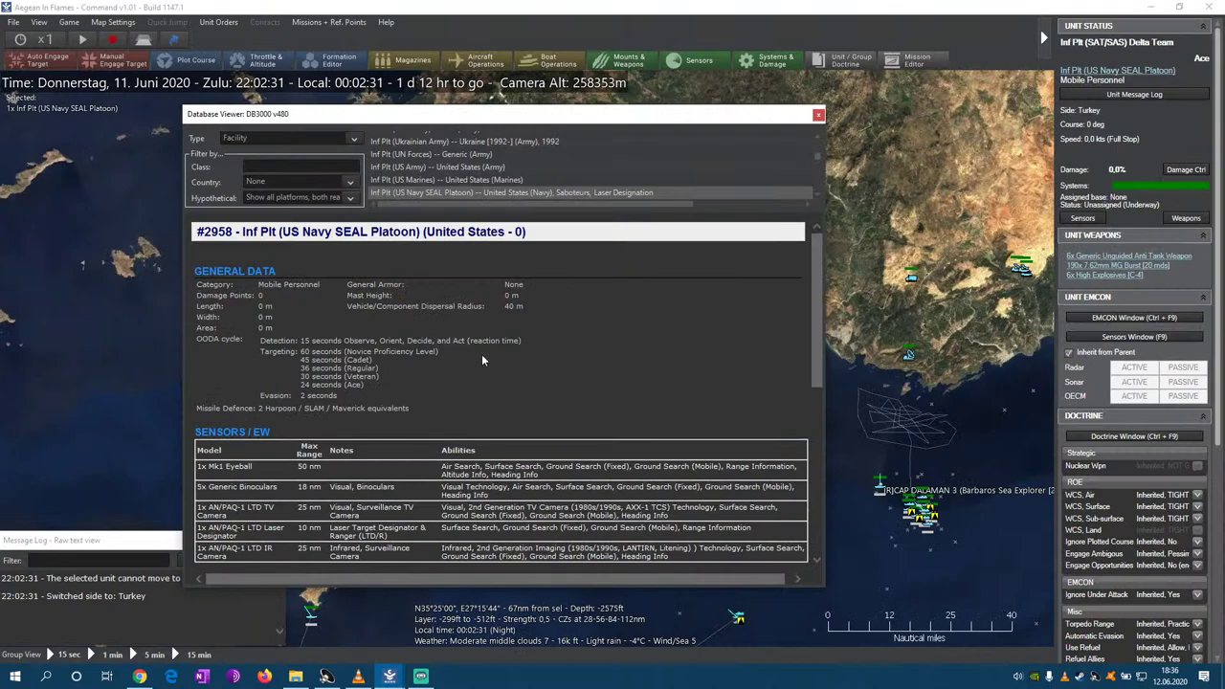
click(467, 195)
click(448, 181)
click(453, 195)
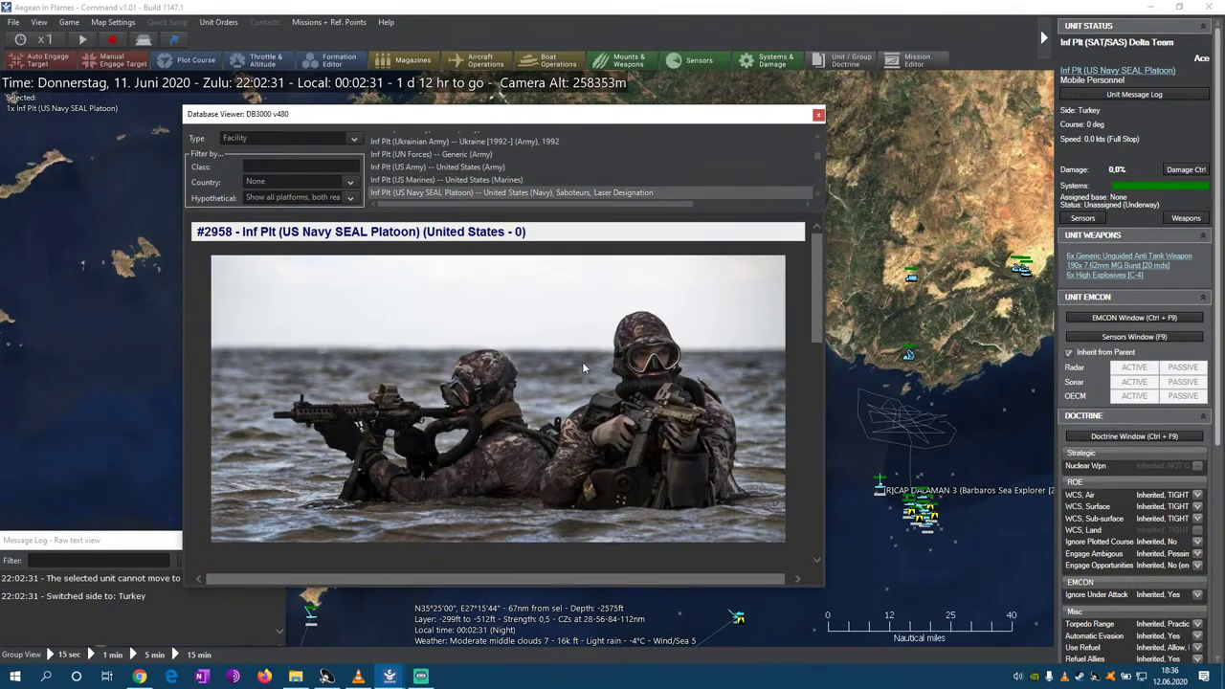
click(818, 115)
click(673, 330)
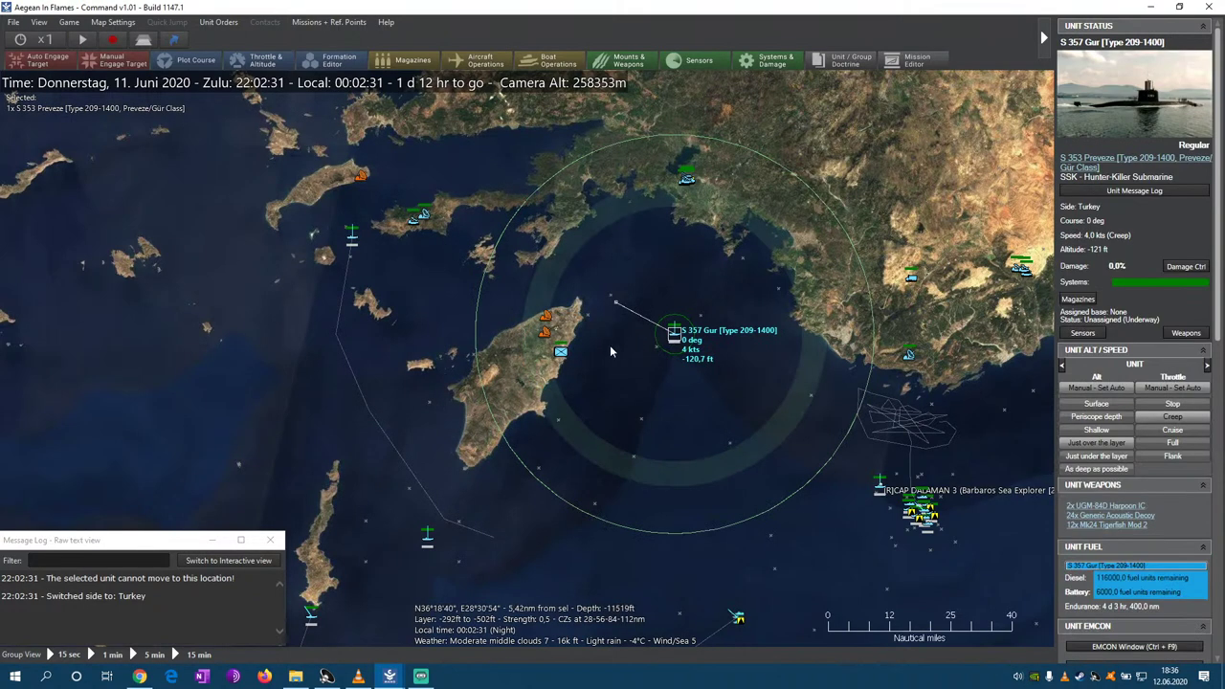
click(561, 352)
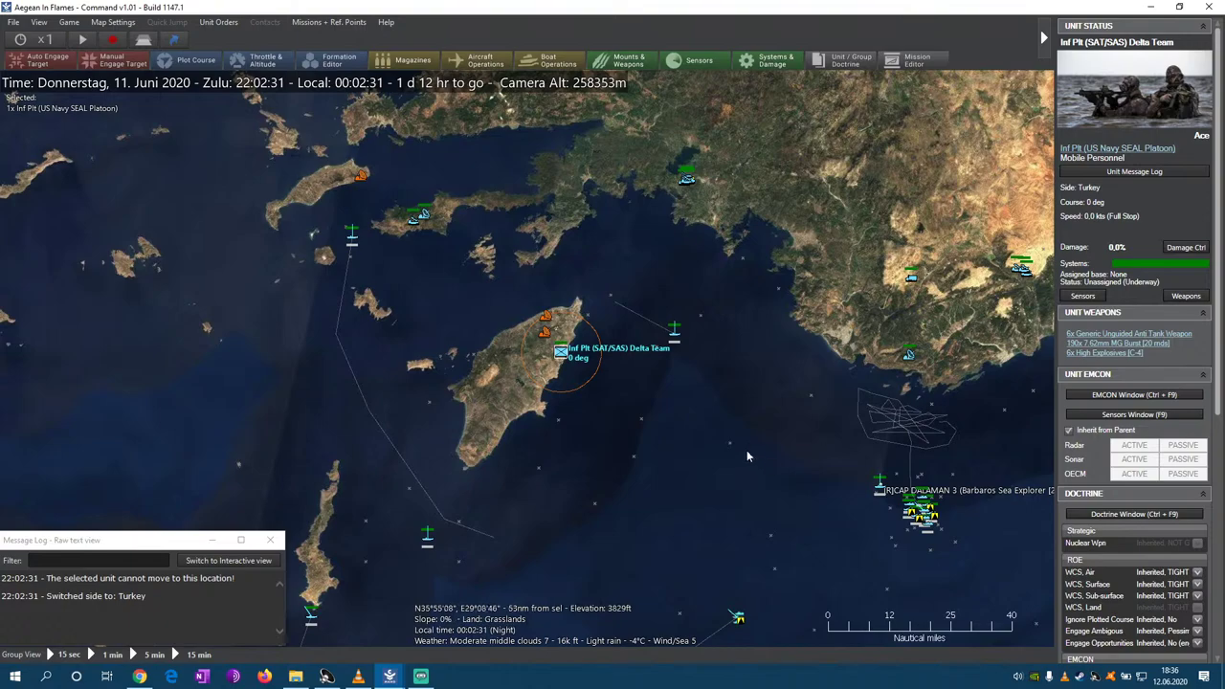
scroll(747, 441, down, 1)
scroll(741, 444, down, 2)
drag(740, 444, 610, 427)
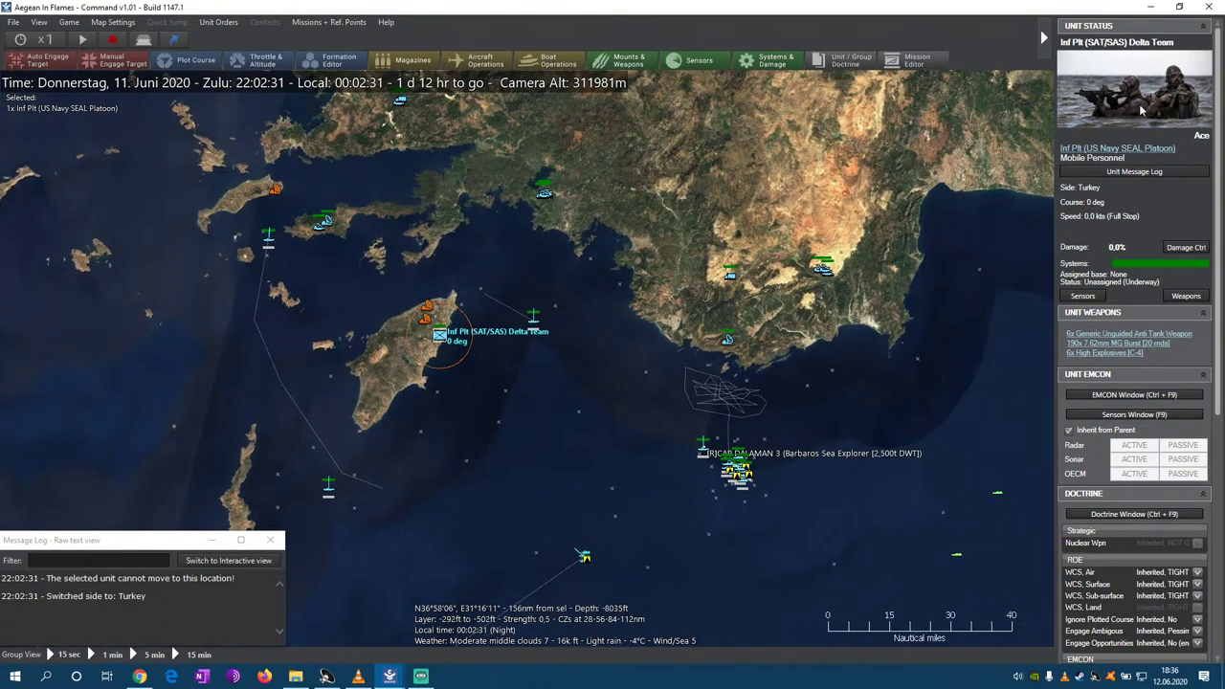
click(533, 324)
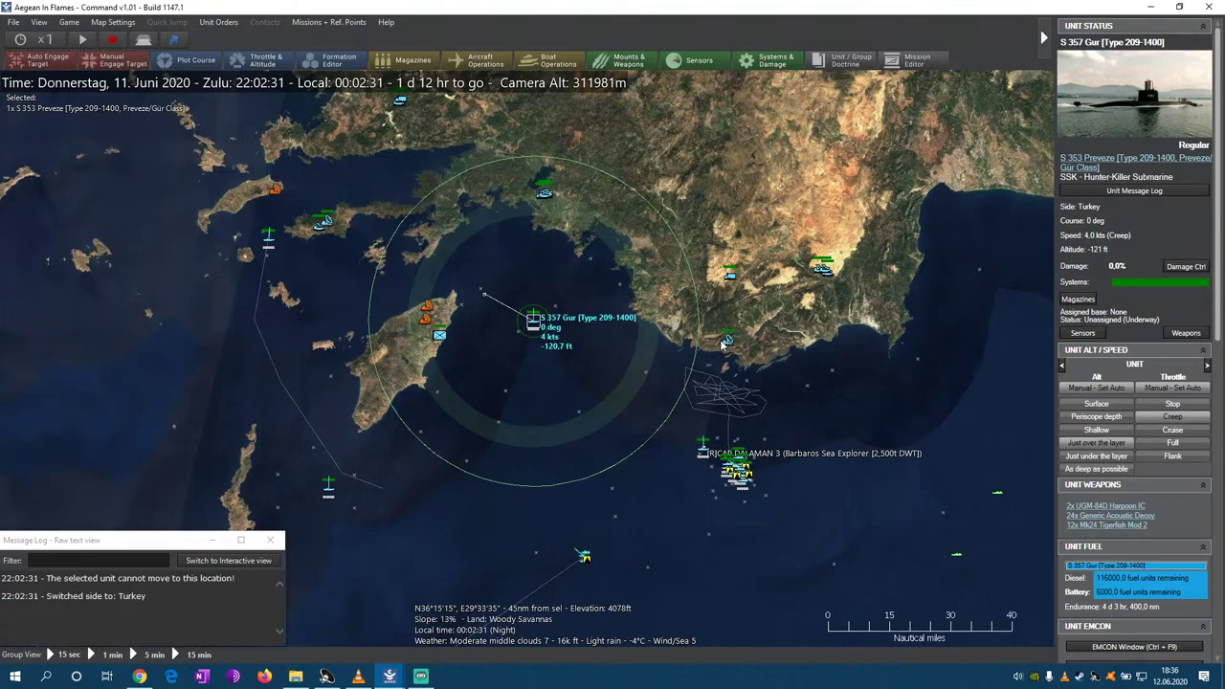
key(Left)
key(Left)
key(Left)
key(Left)
key(Left)
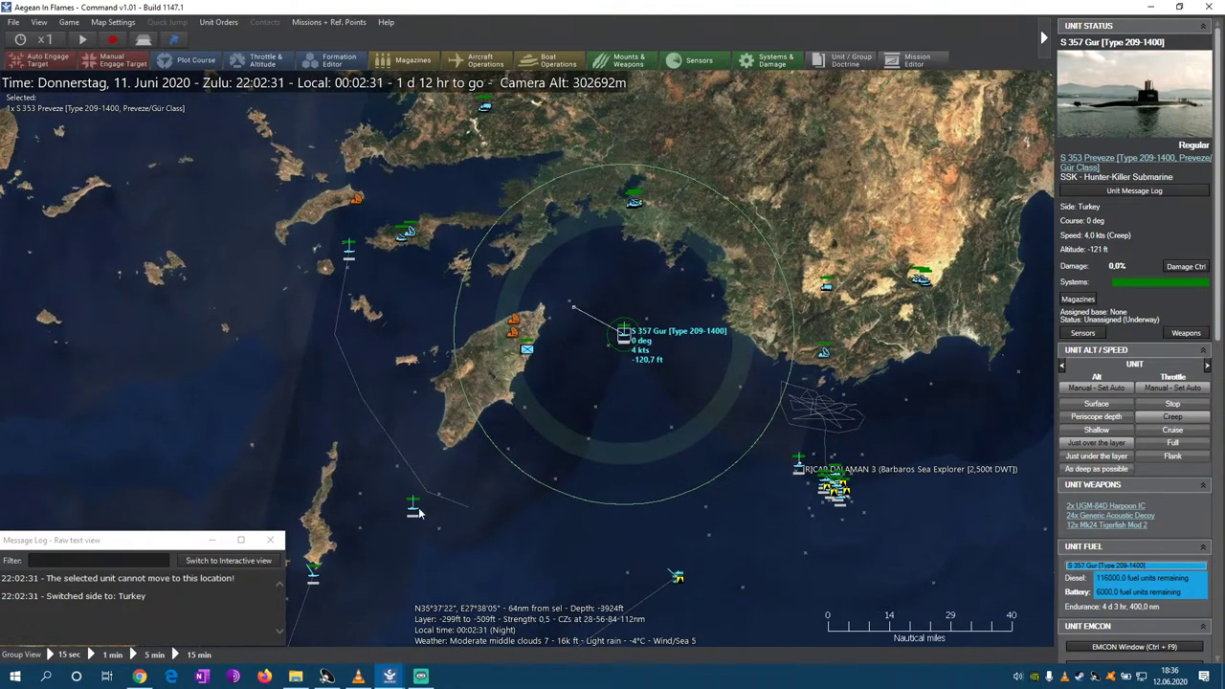
click(412, 507)
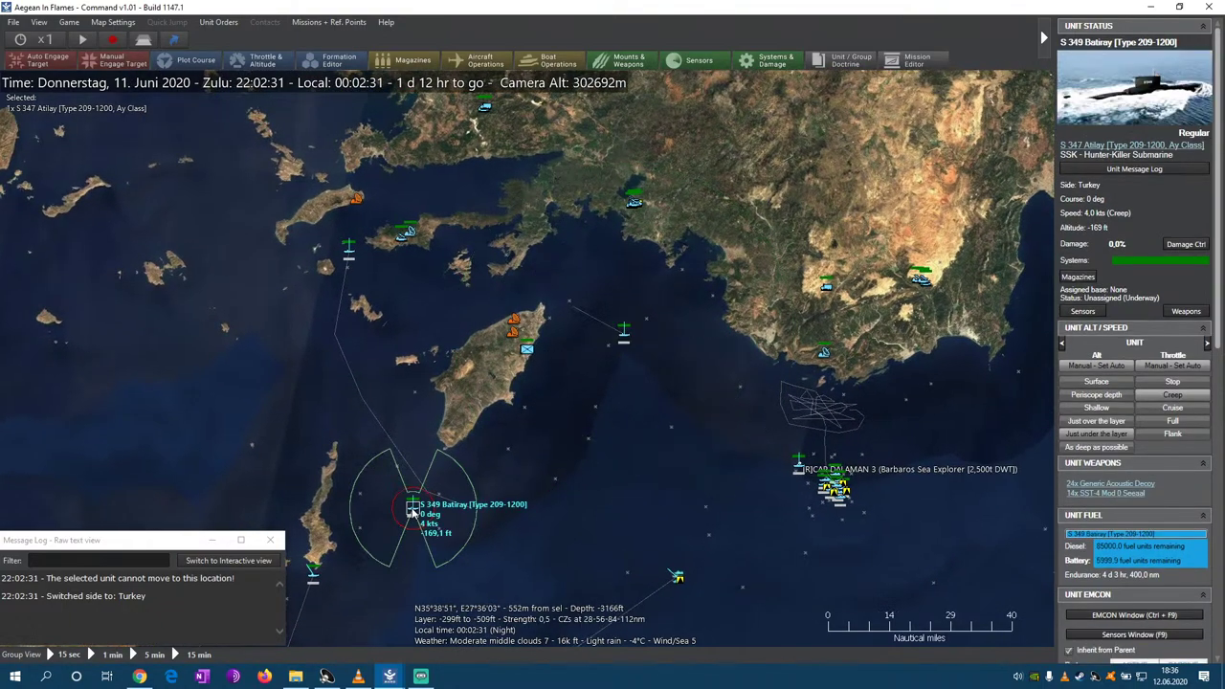
click(527, 350)
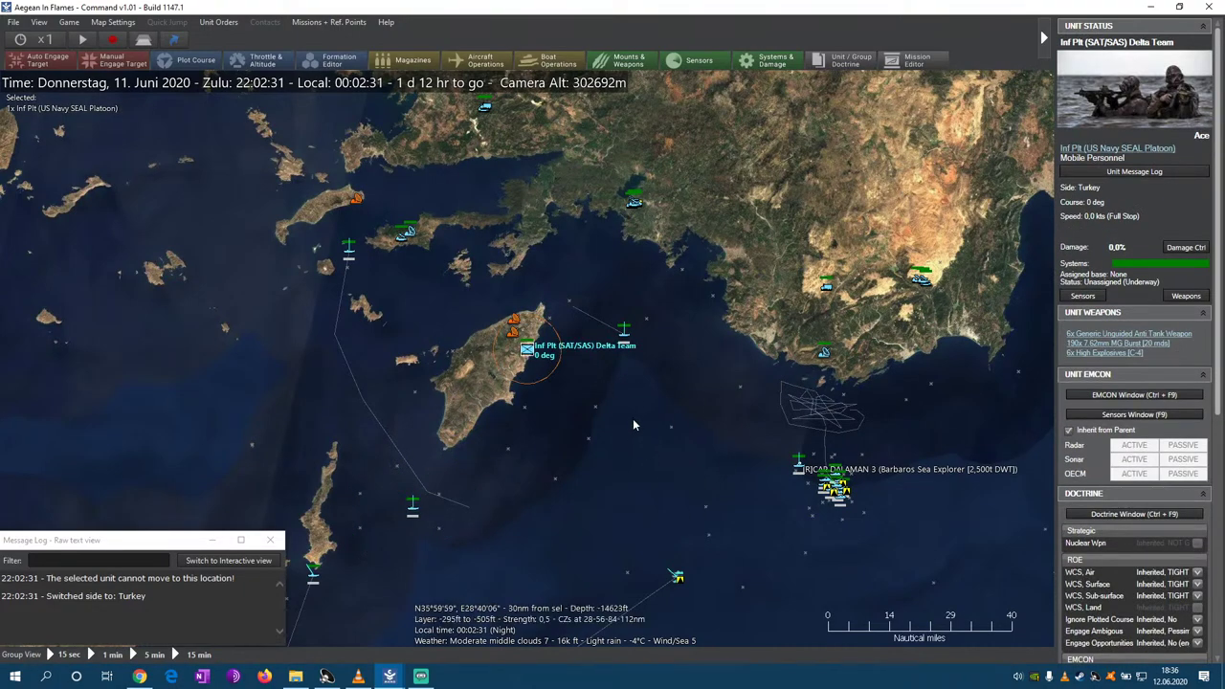
scroll(633, 425, up, 4)
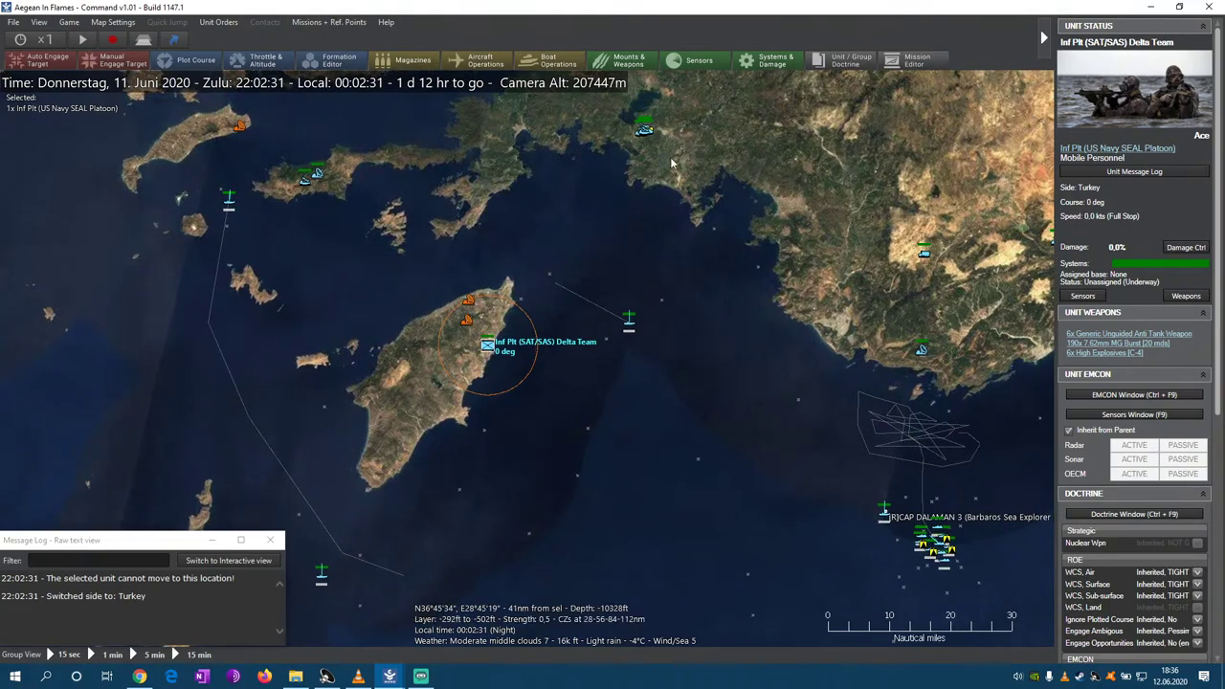
key(Right)
click(695, 311)
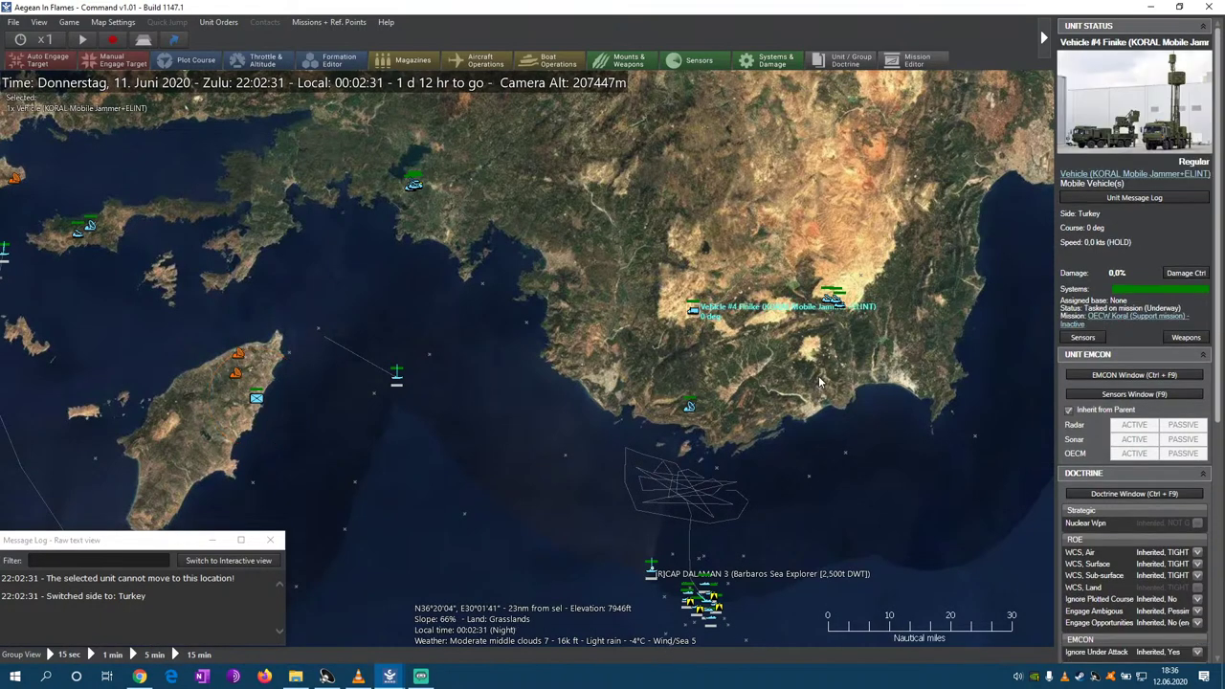
scroll(624, 328, down, 2)
scroll(660, 344, down, 1)
click(555, 317)
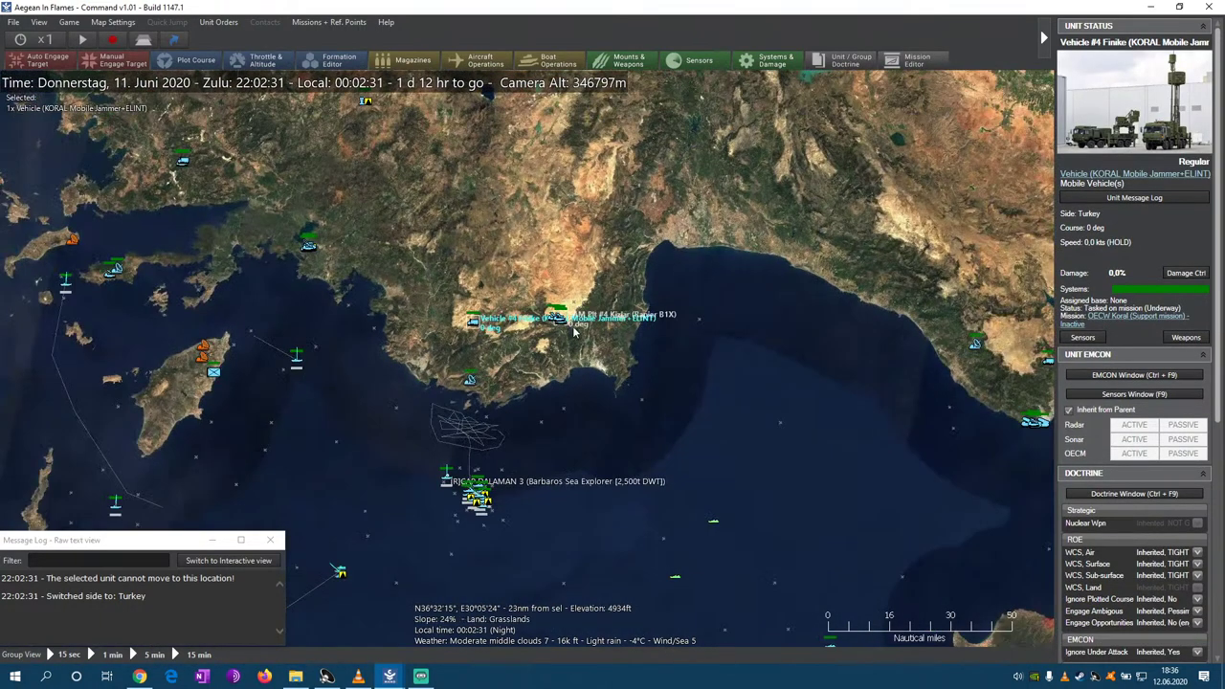
key(Right)
key(Down)
key(Left)
key(Left)
key(Up)
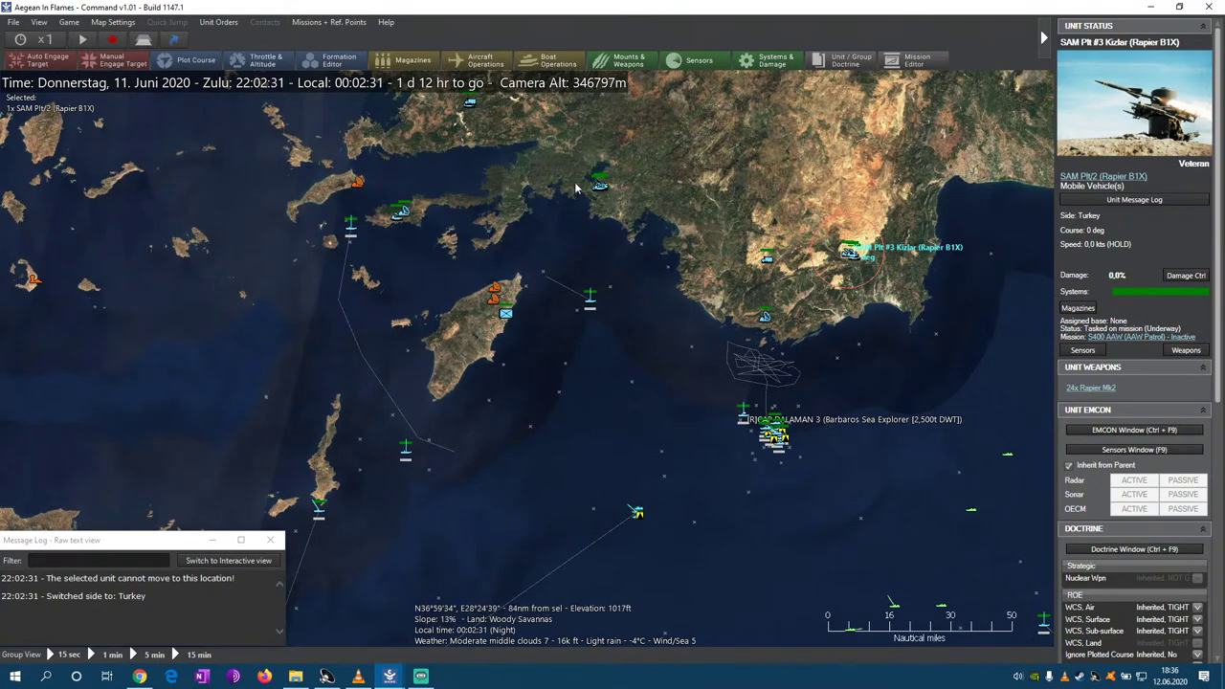
click(590, 304)
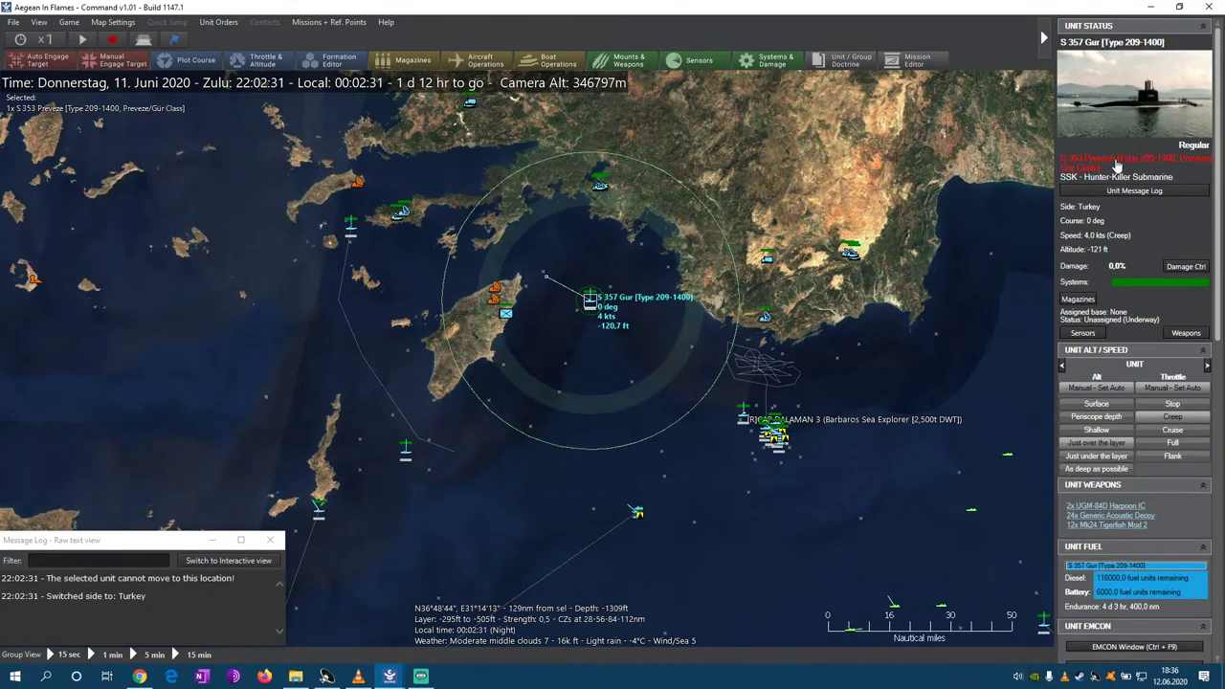
click(1116, 165)
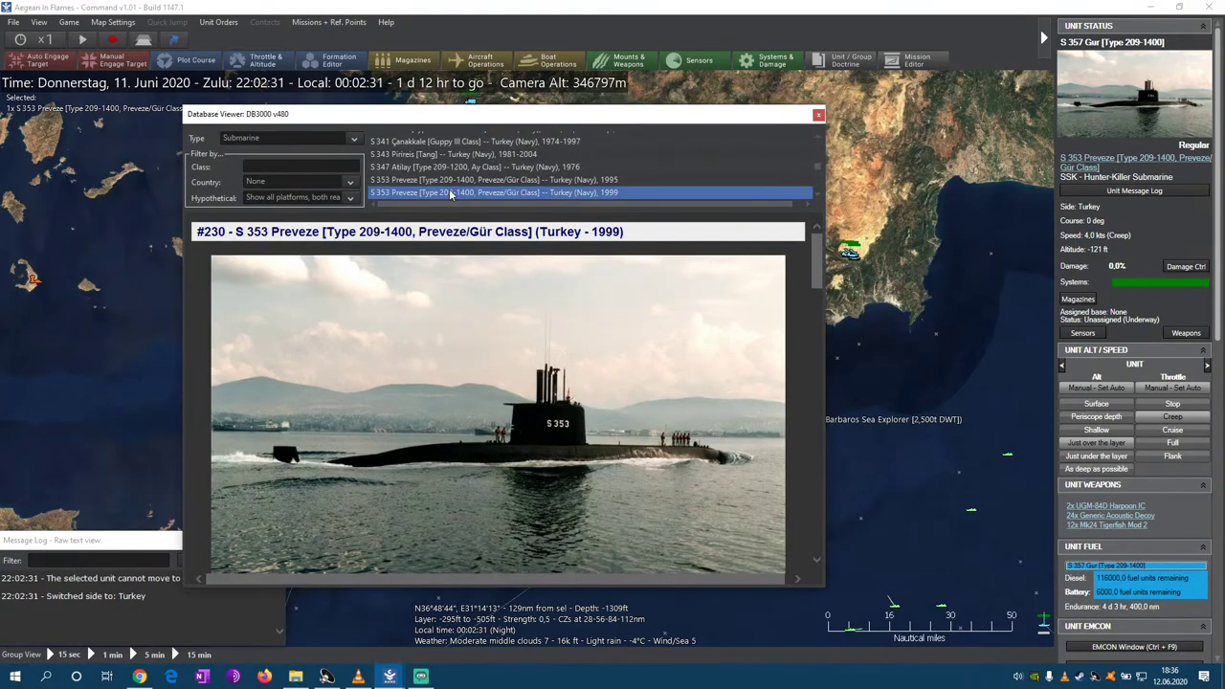
click(819, 114)
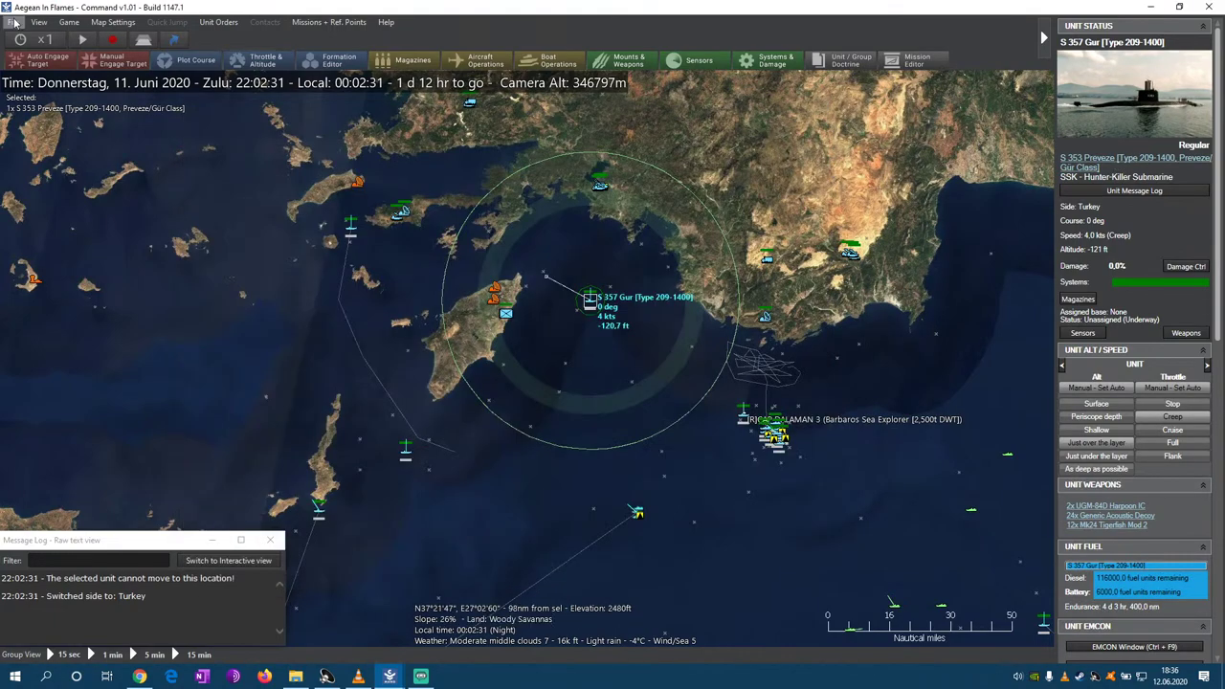
- Reload Aegean in Flames.scen from the LIVE scenario folder and enter it as Greece
click(14, 22)
click(43, 38)
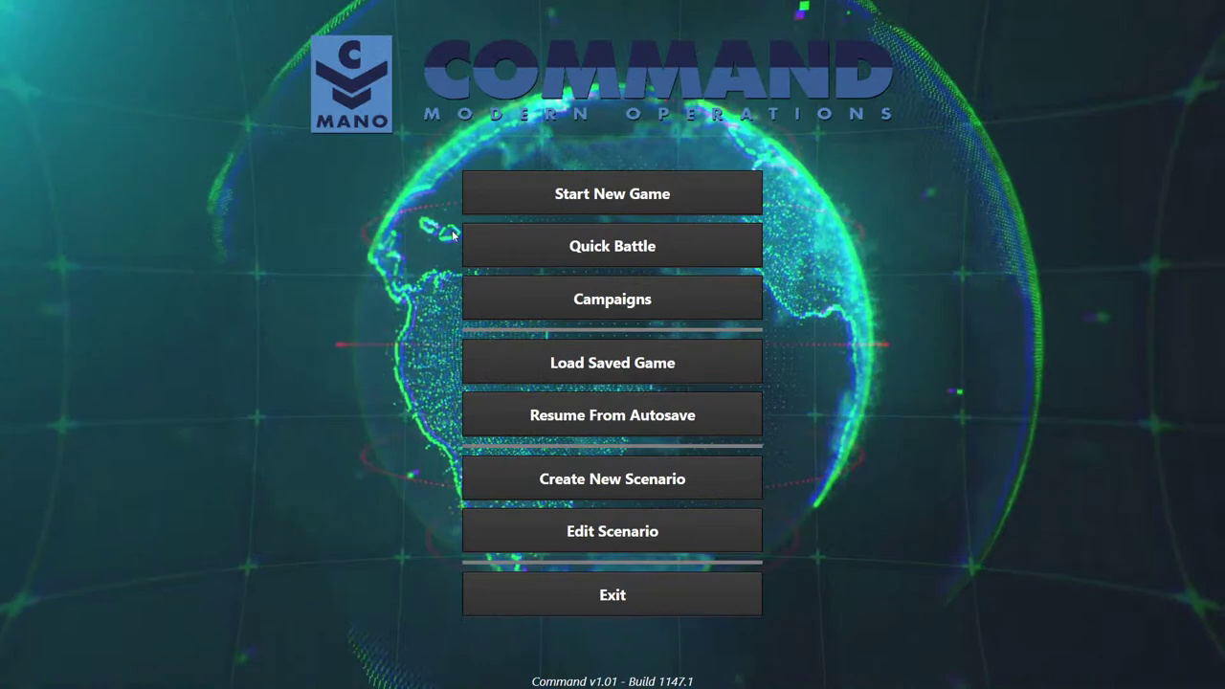
click(613, 196)
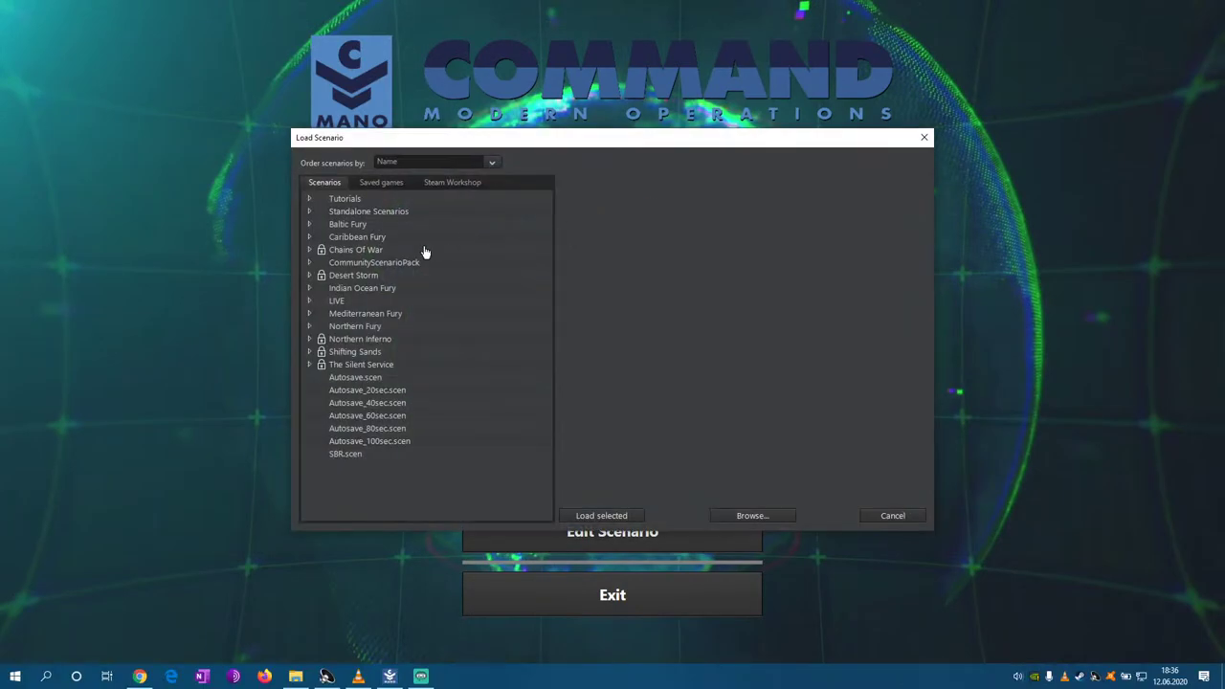
double_click(352, 302)
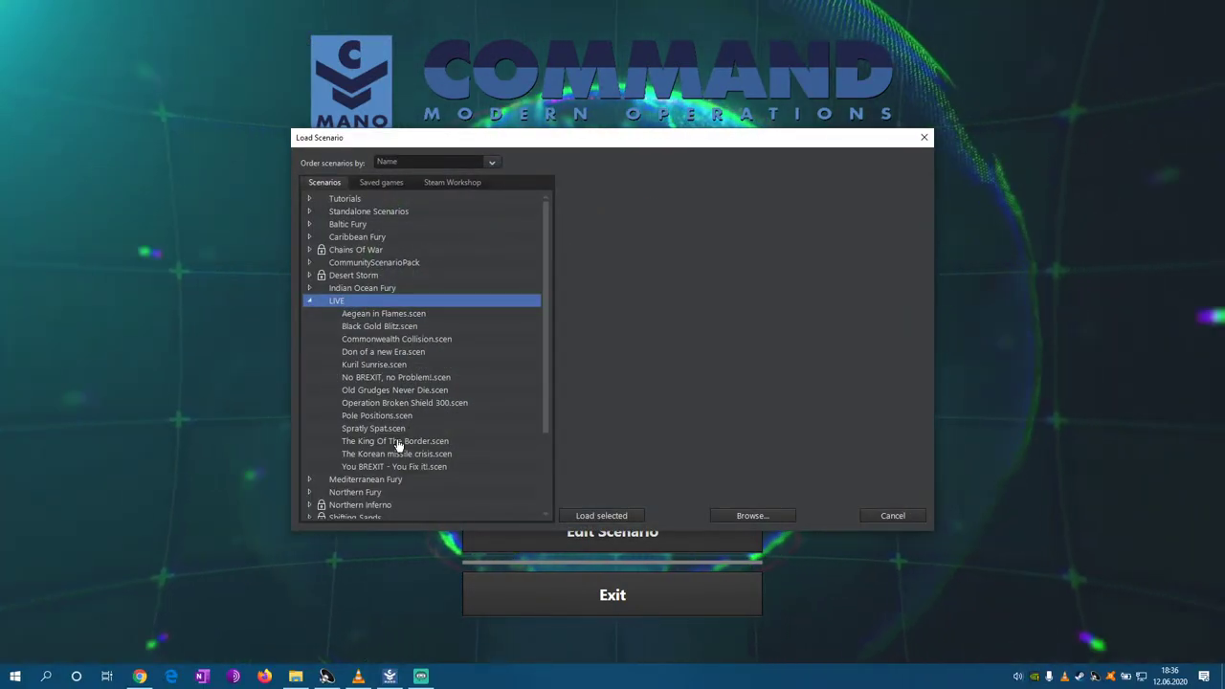
click(383, 314)
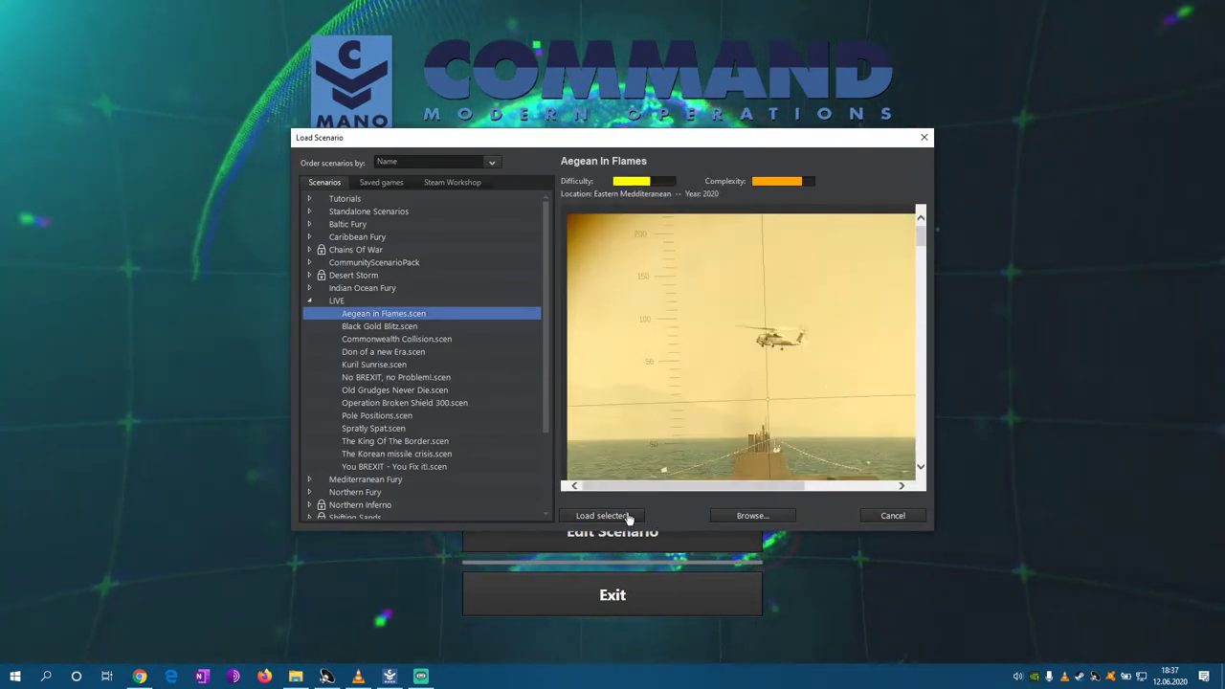
click(629, 518)
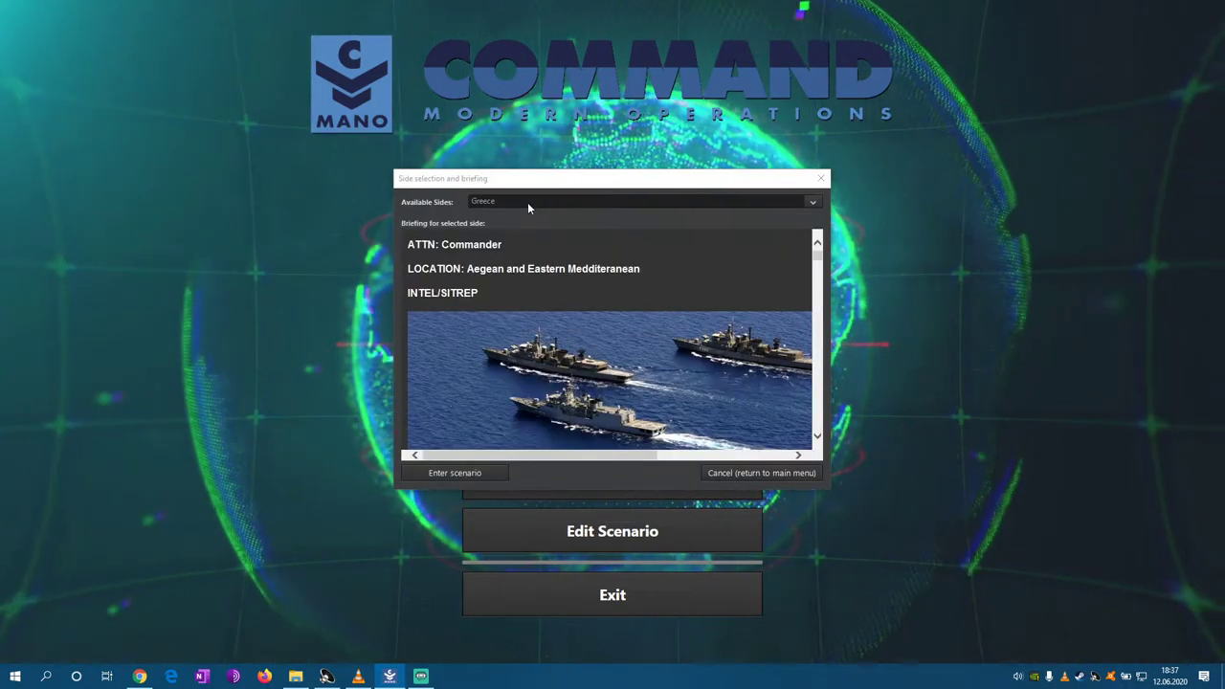
click(456, 472)
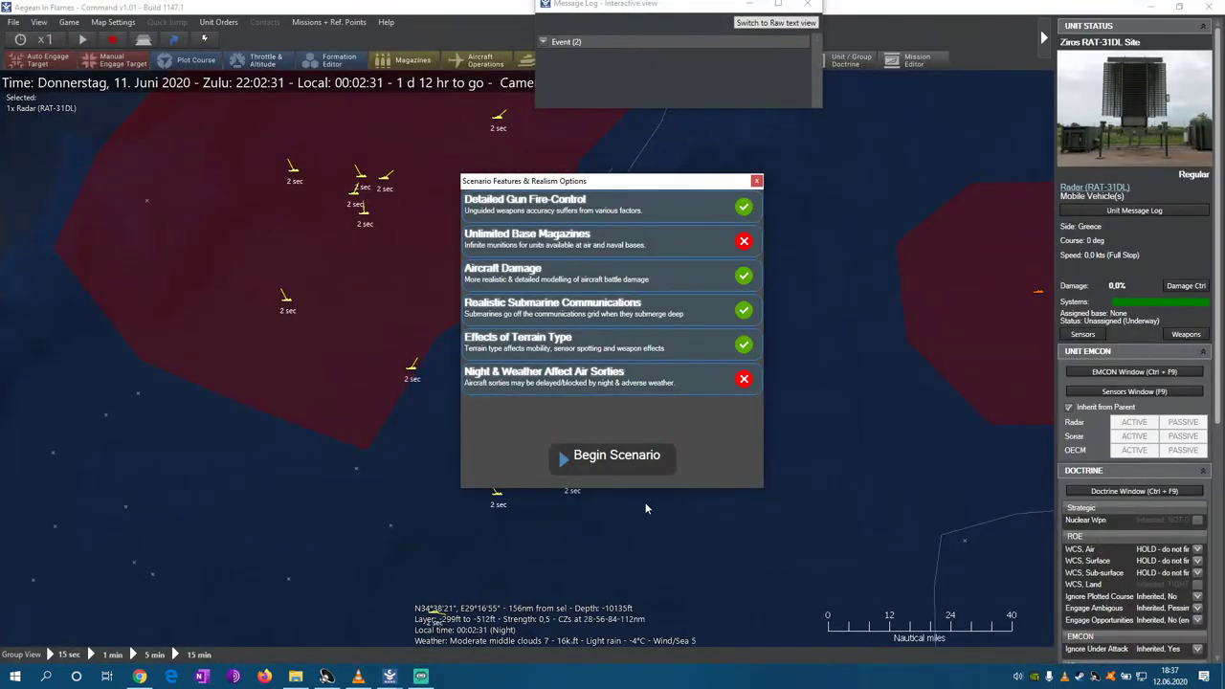
- Begin the scenario, check the S 117 and S 123 submarines, and move the message log aside
click(612, 456)
scroll(578, 360, down, 3)
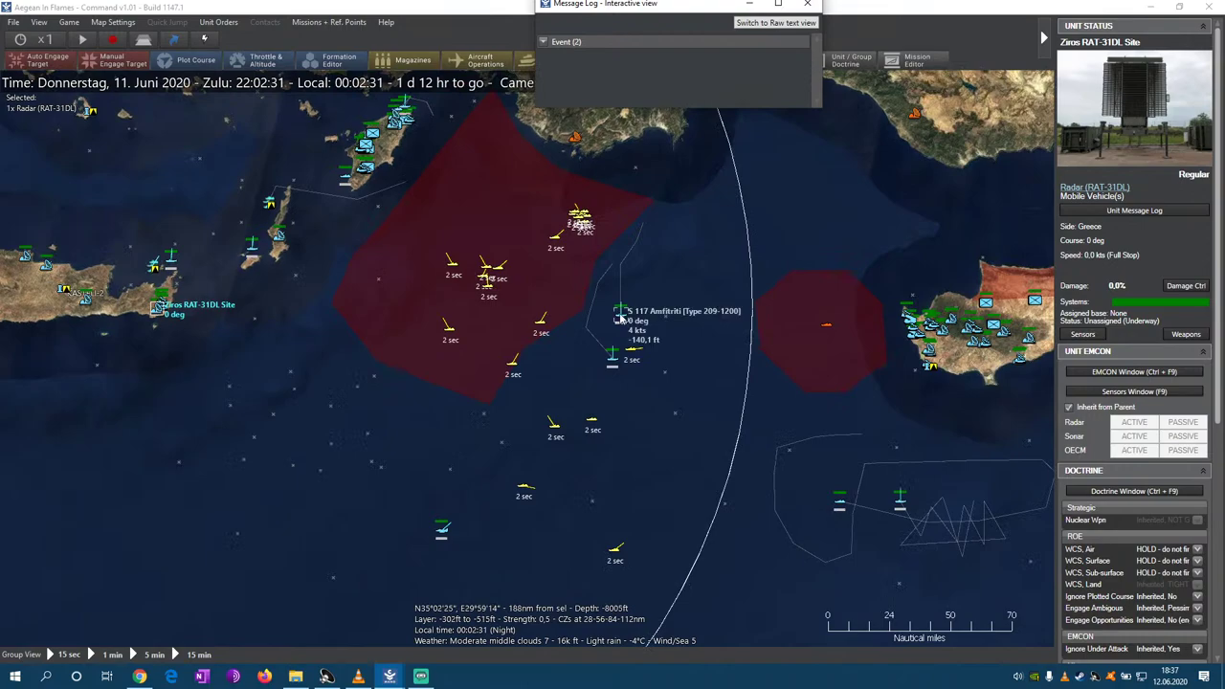
click(620, 314)
click(612, 357)
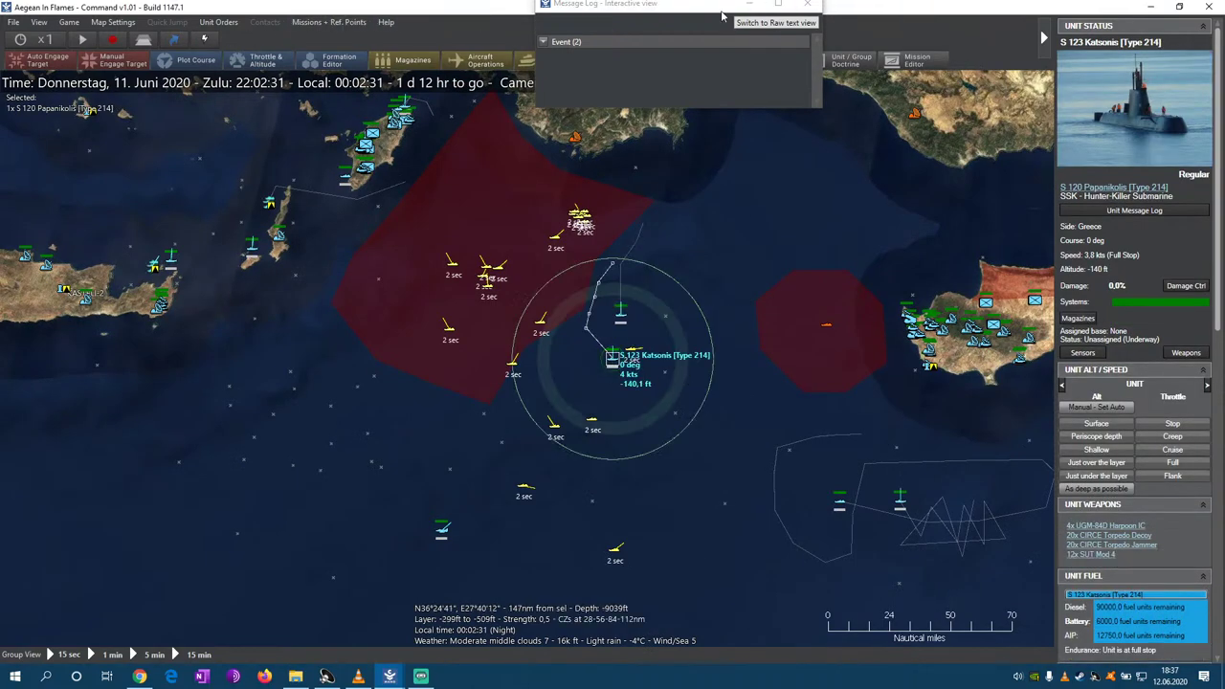
drag(675, 7, 150, 544)
- Bring up the Order of Battle window and move it aside
click(37, 22)
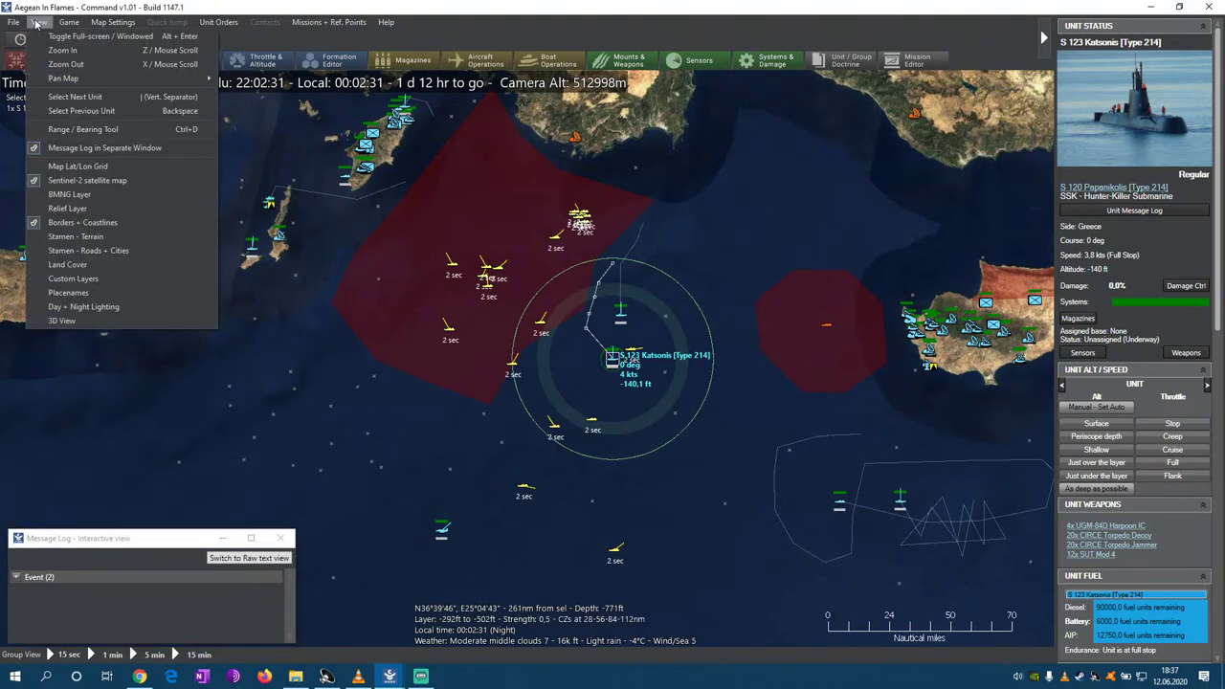
mouse_move(68, 22)
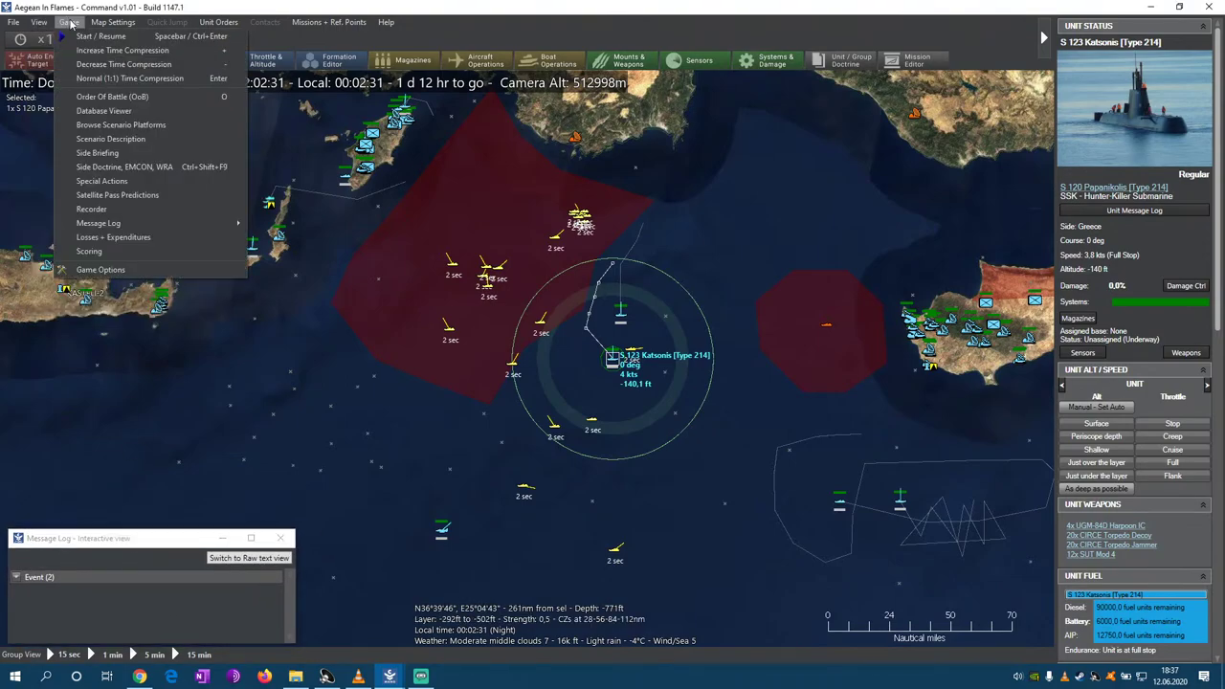
click(113, 96)
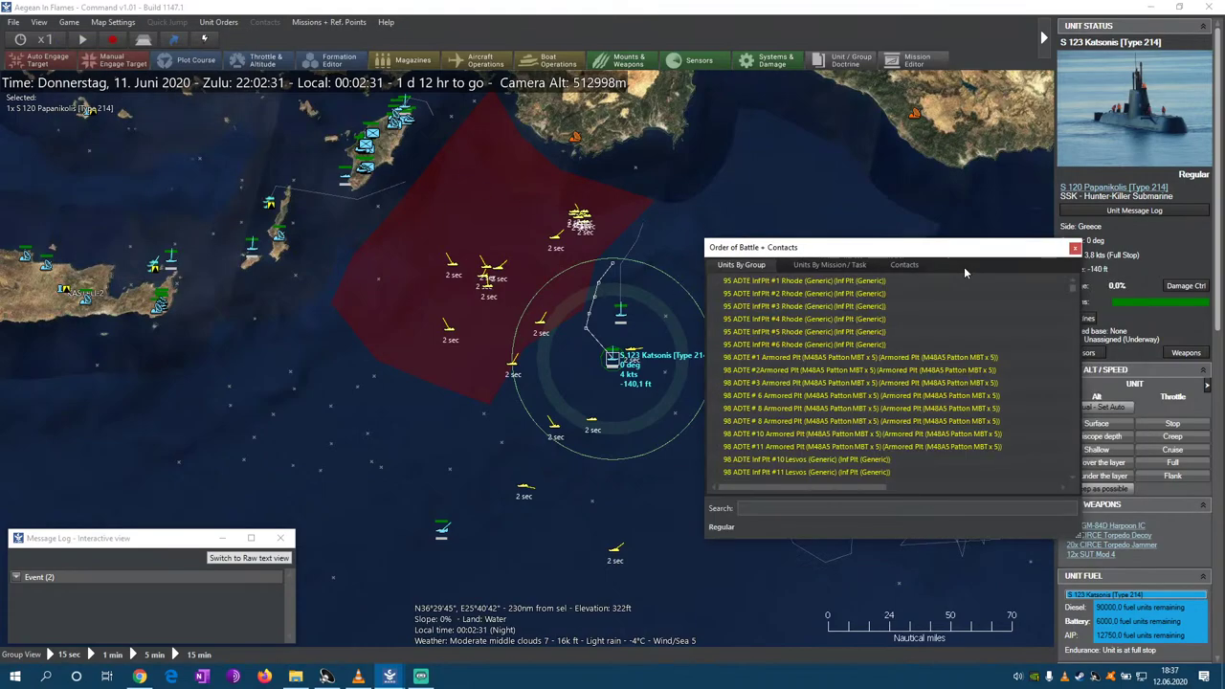
drag(942, 254, 246, 247)
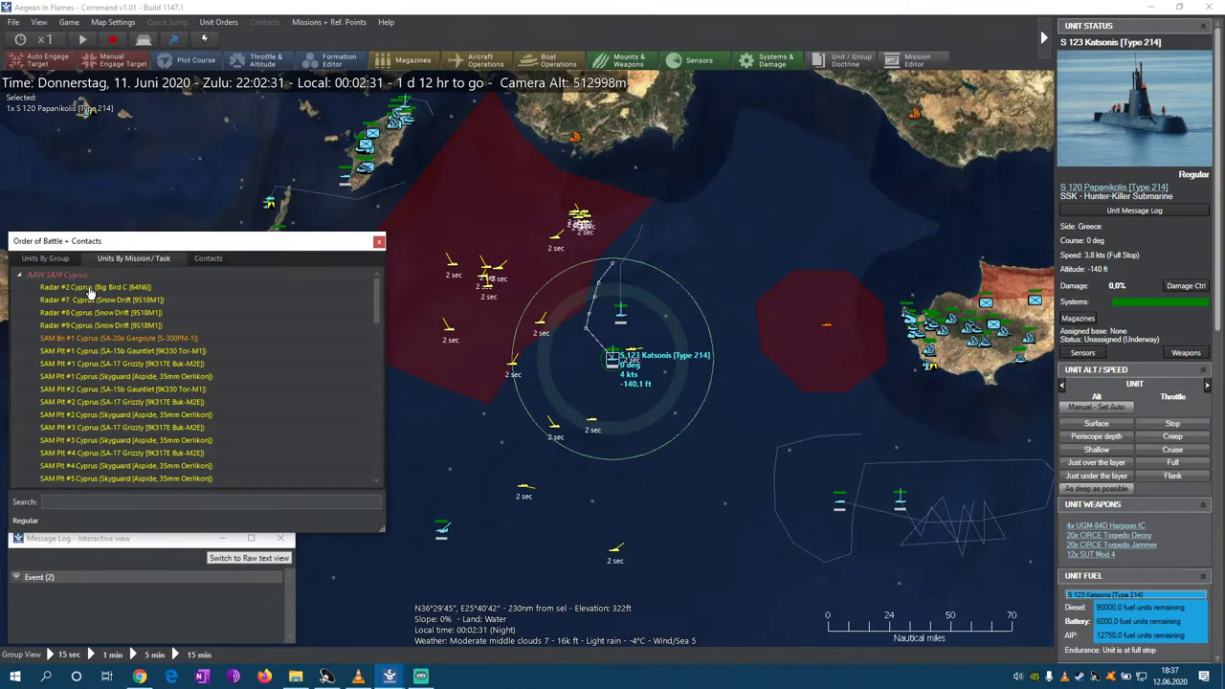
- Browse the Cyprus units: Radar #2, #7, #8 and SA-17 SAM Plt #1 and #2
click(91, 287)
click(91, 299)
click(96, 313)
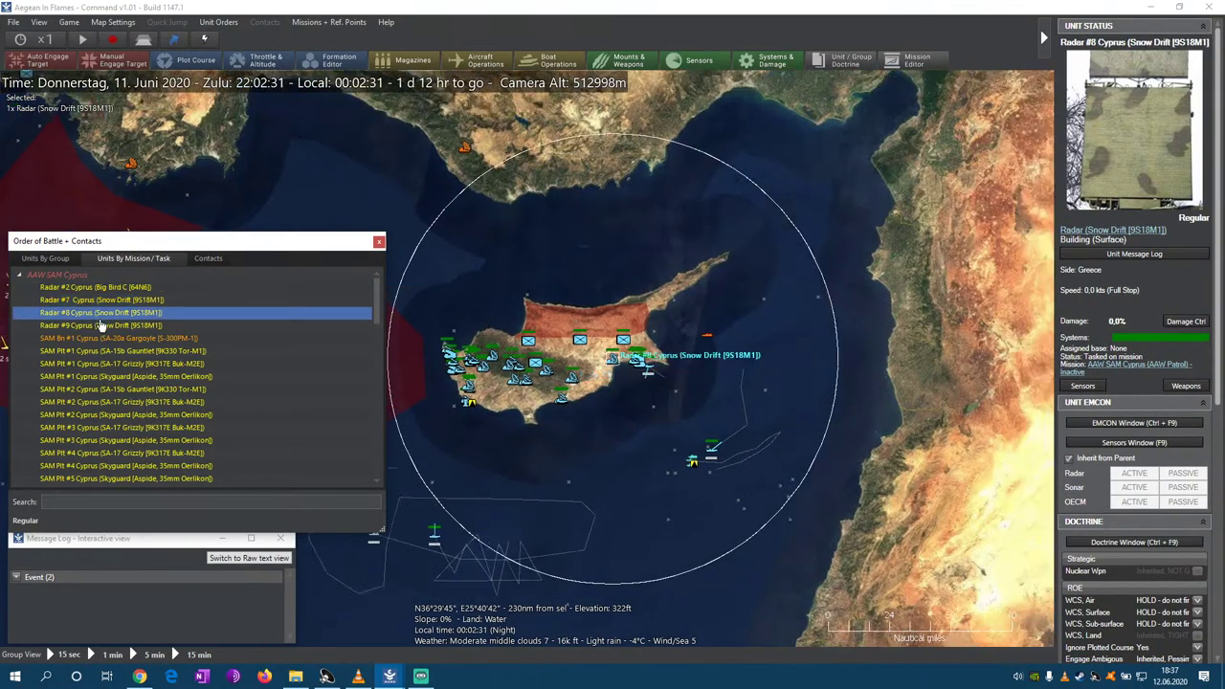
scroll(115, 332, down, 1)
click(115, 343)
click(134, 381)
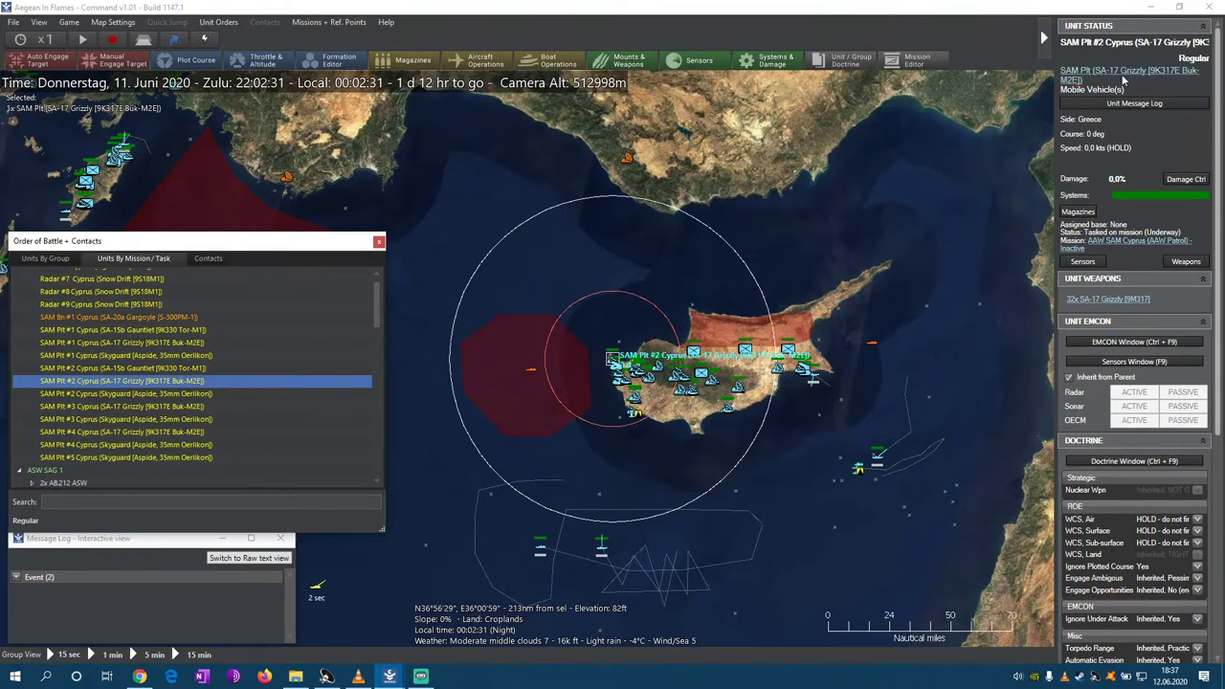
- Select the SAM Plt #4 Cyprus SA-17 unit and open its database entry
click(153, 356)
click(153, 381)
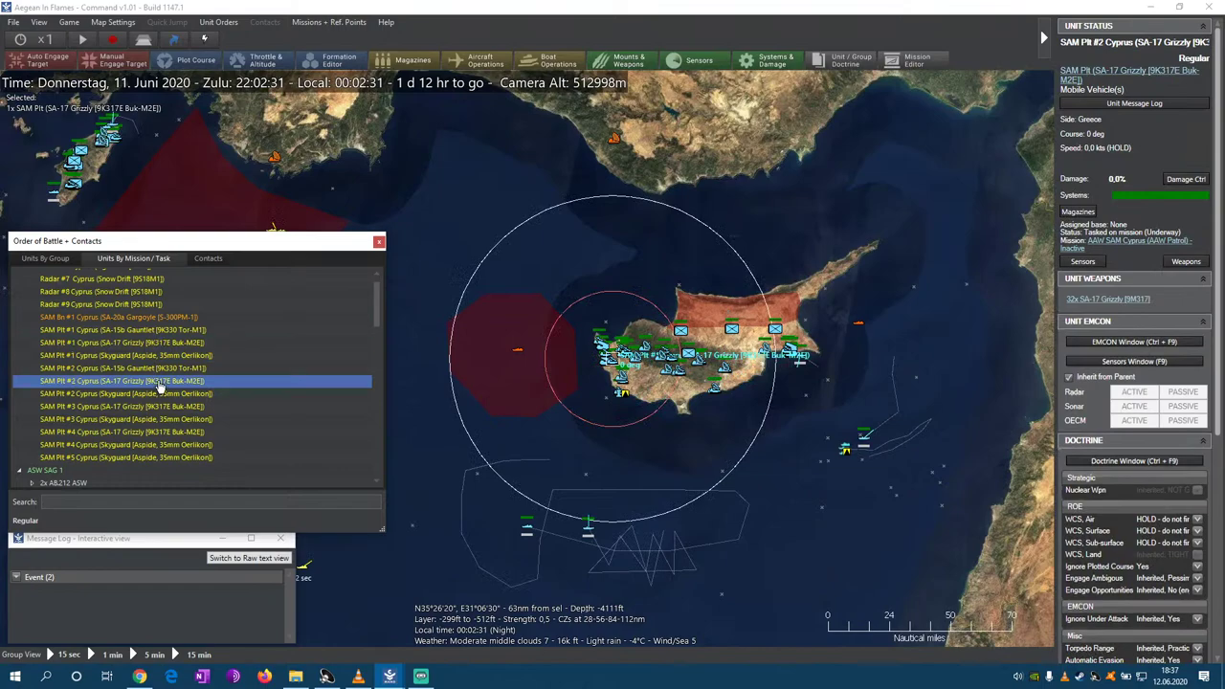
click(153, 406)
click(154, 431)
click(153, 458)
click(151, 434)
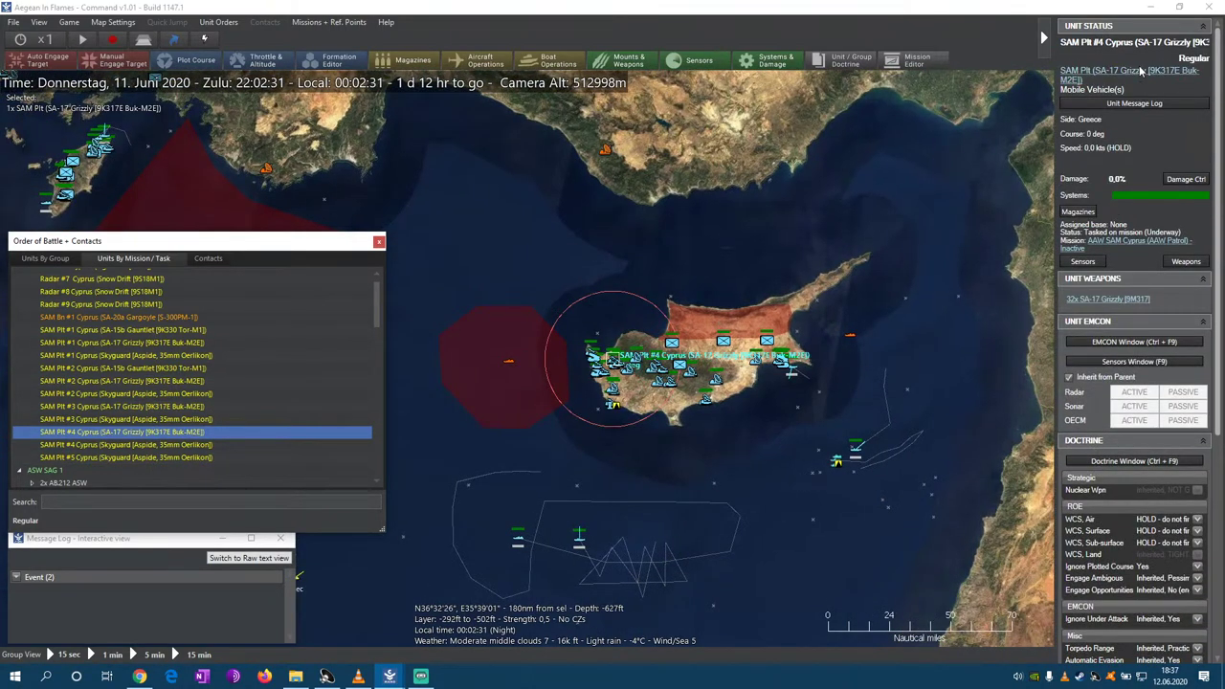
click(1139, 72)
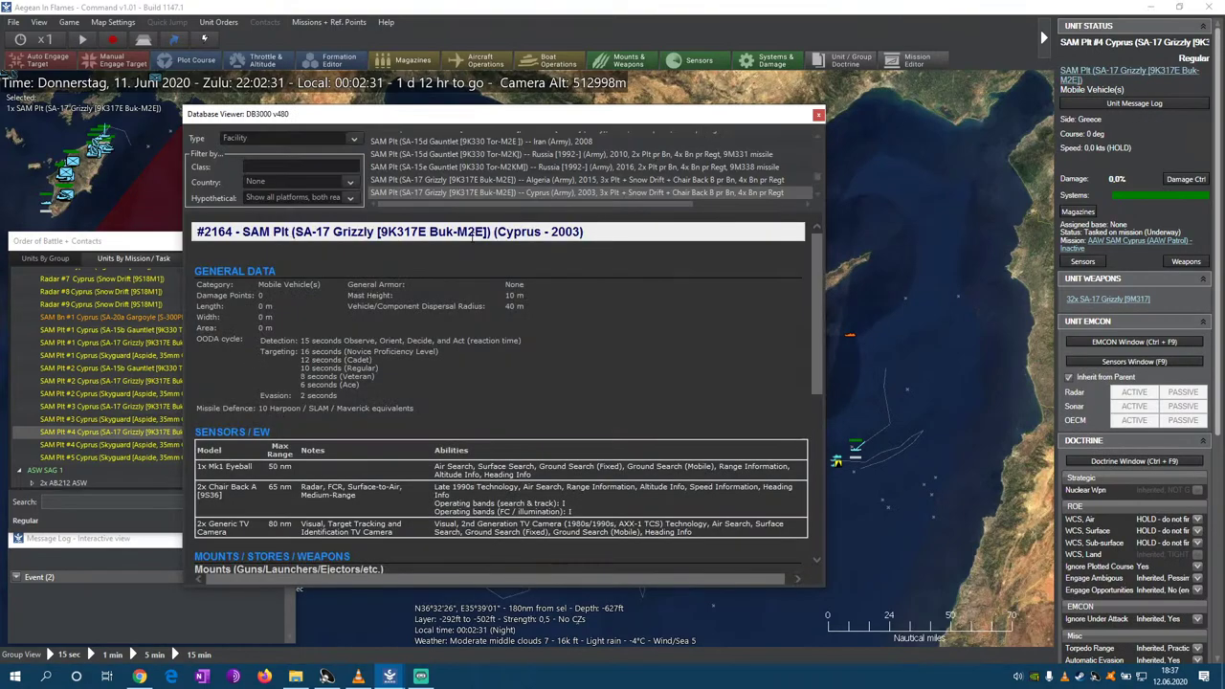
- Highlight the SA-17 Grizzly name, select the SEALs query in Chrome, then return to the game
drag(491, 233, 243, 232)
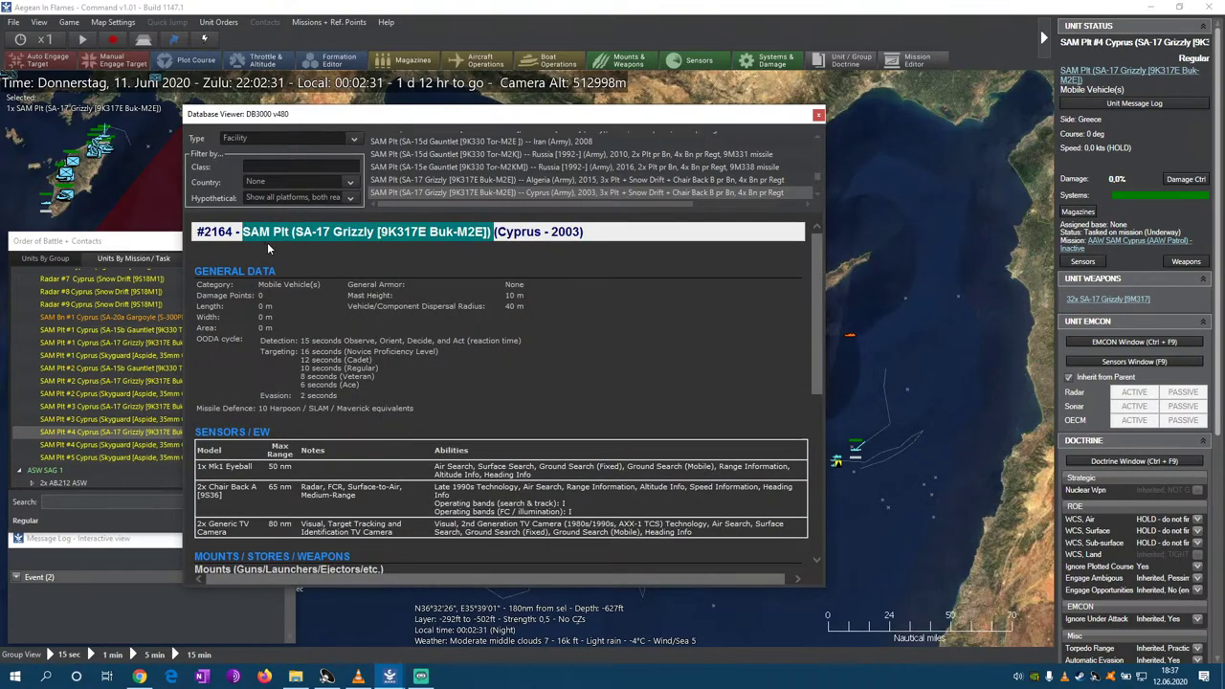
click(140, 677)
drag(313, 59, 53, 67)
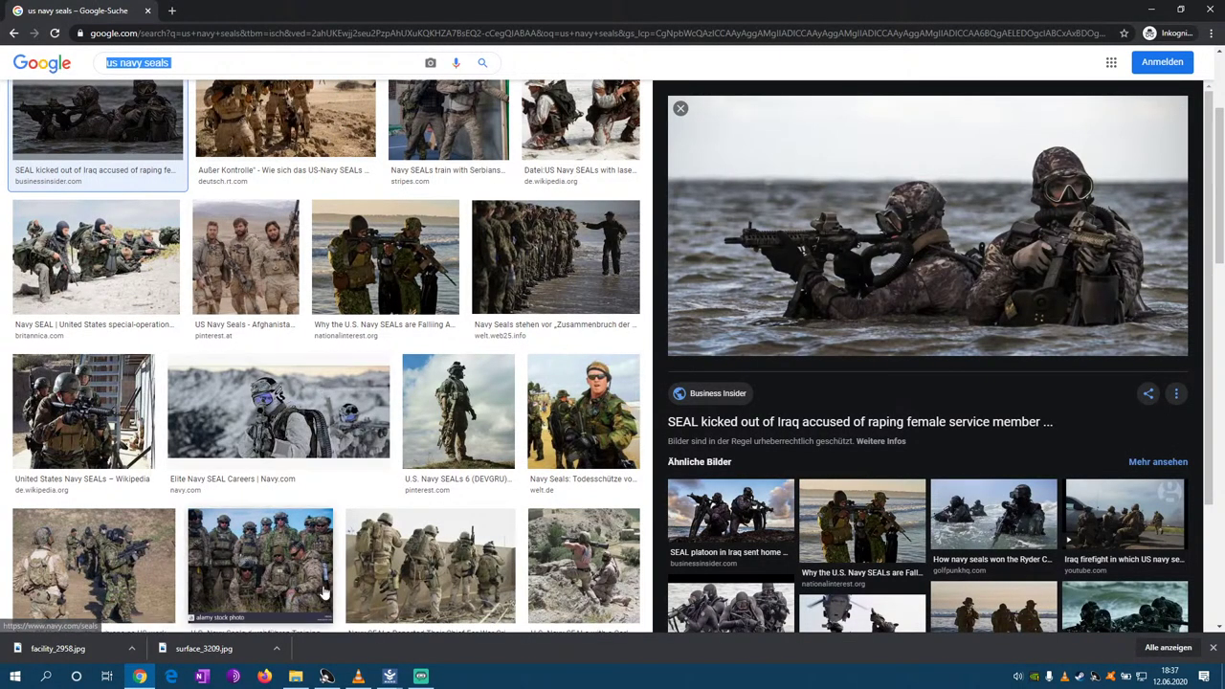
click(389, 676)
mouse_move(366, 631)
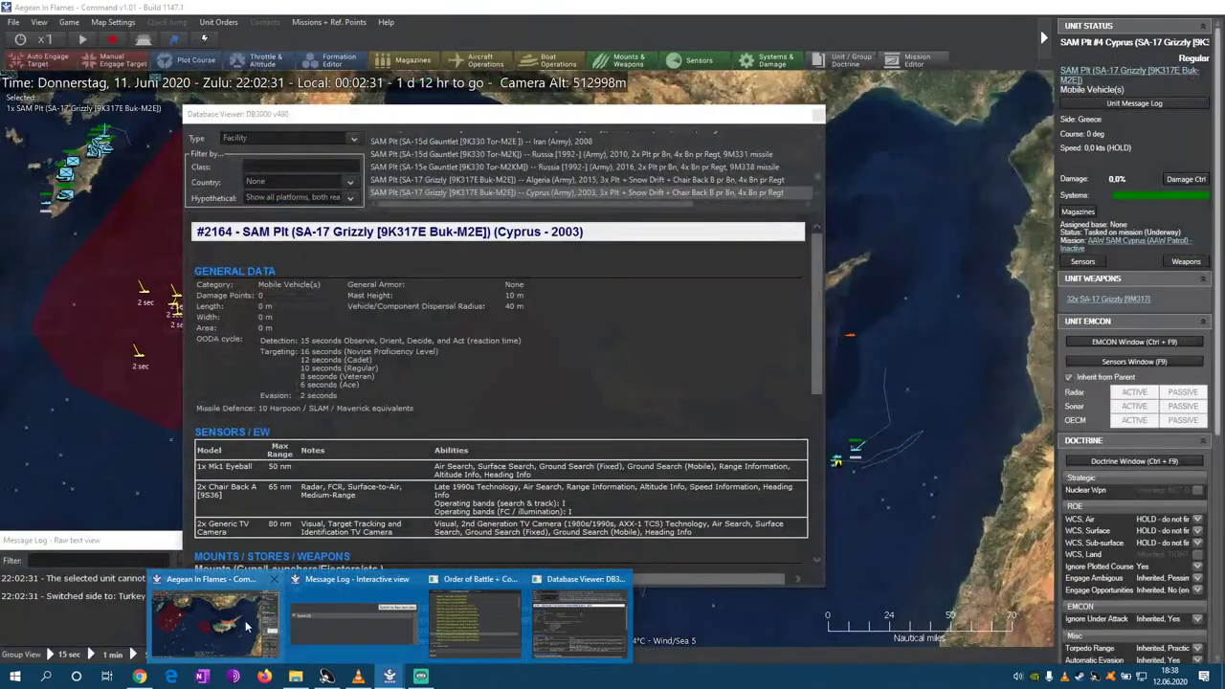
click(216, 623)
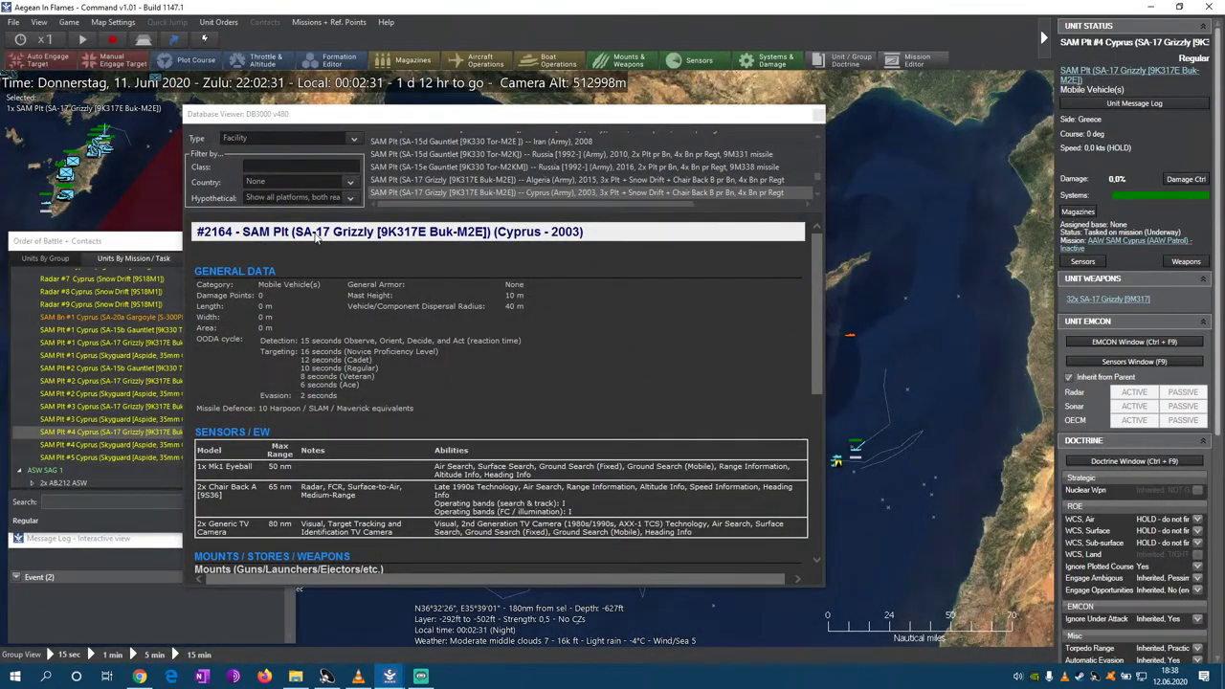
- Highlight the 9K317E Buk-M2E designation in the database entry, then go back to Chrome
click(393, 240)
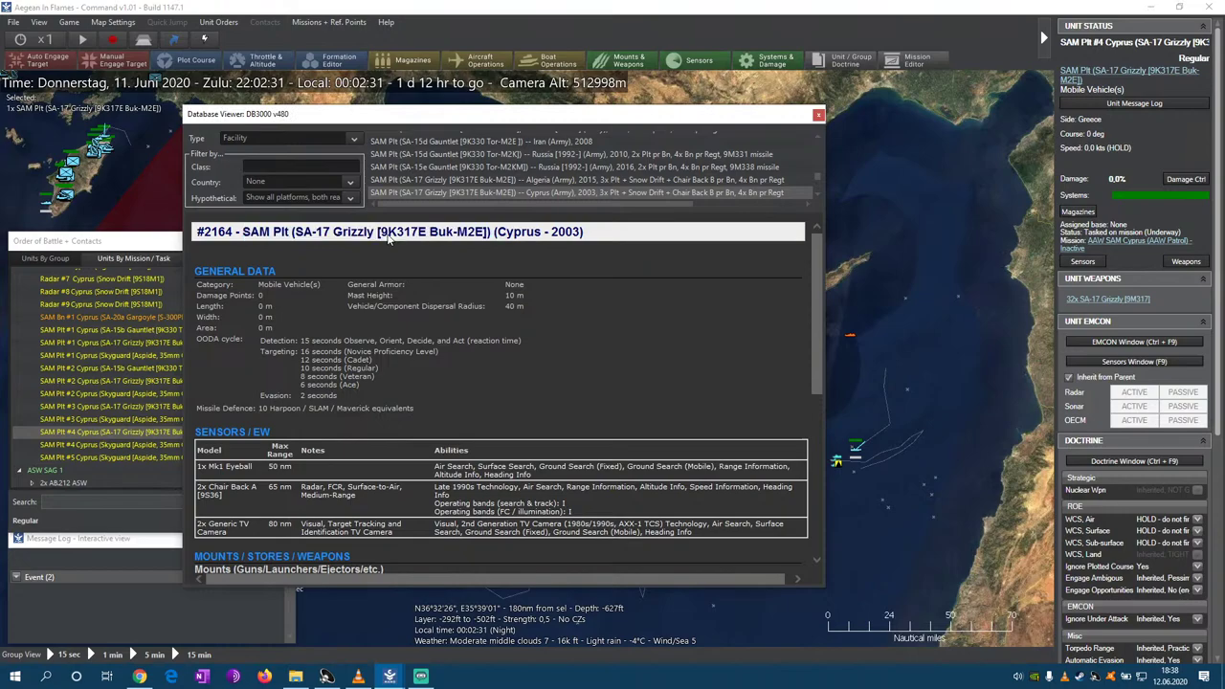
mouse_move(489, 232)
mouse_down()
mouse_move(381, 232)
mouse_move(492, 231)
mouse_up()
click(381, 232)
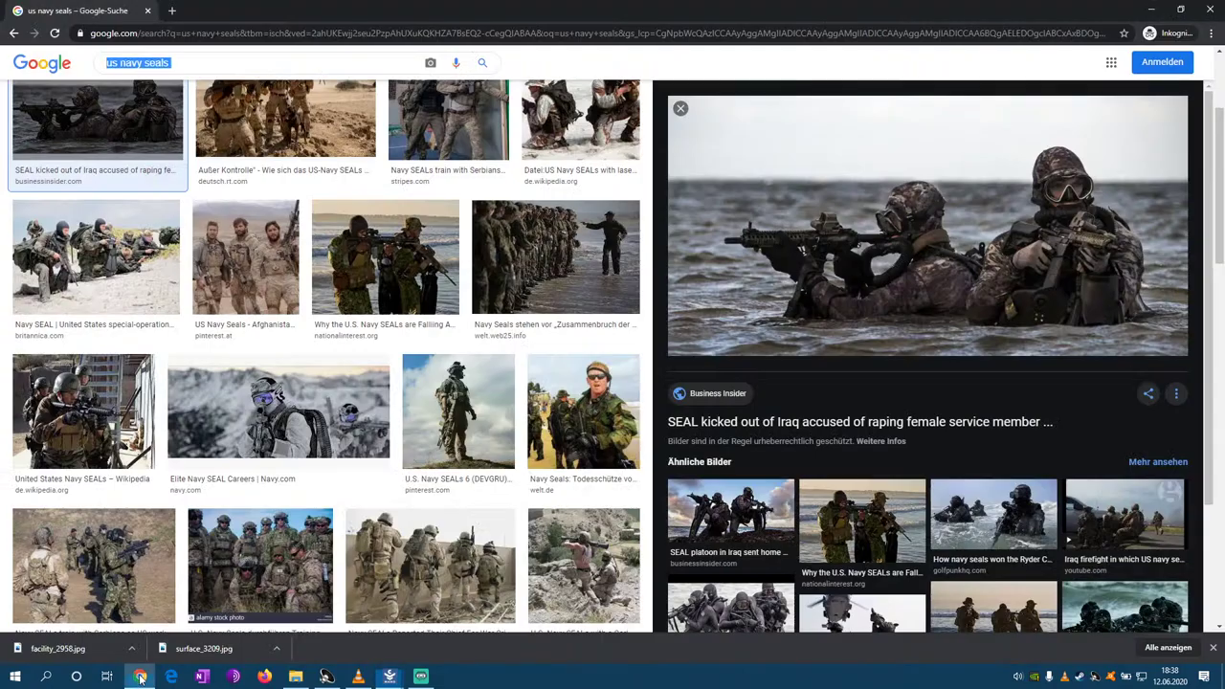
click(139, 677)
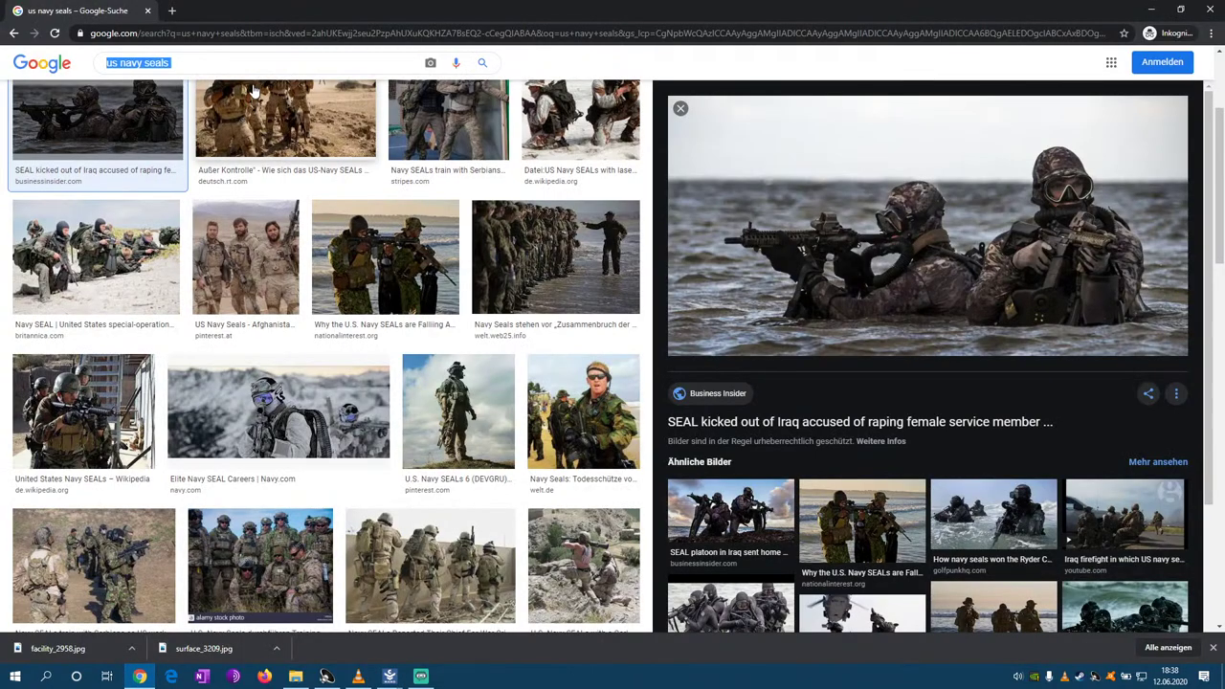
- Replace the US Navy SEALs query with '9k317e', checking the designation in the game midway
drag(250, 60, 86, 75)
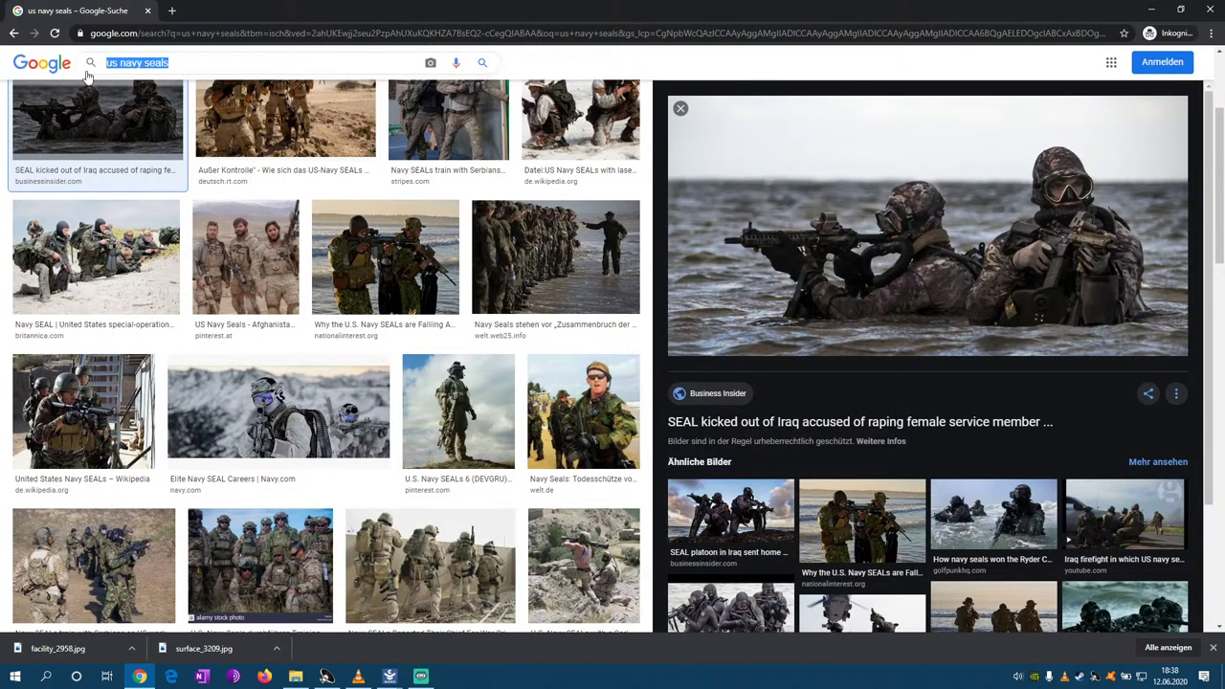
text(9k)
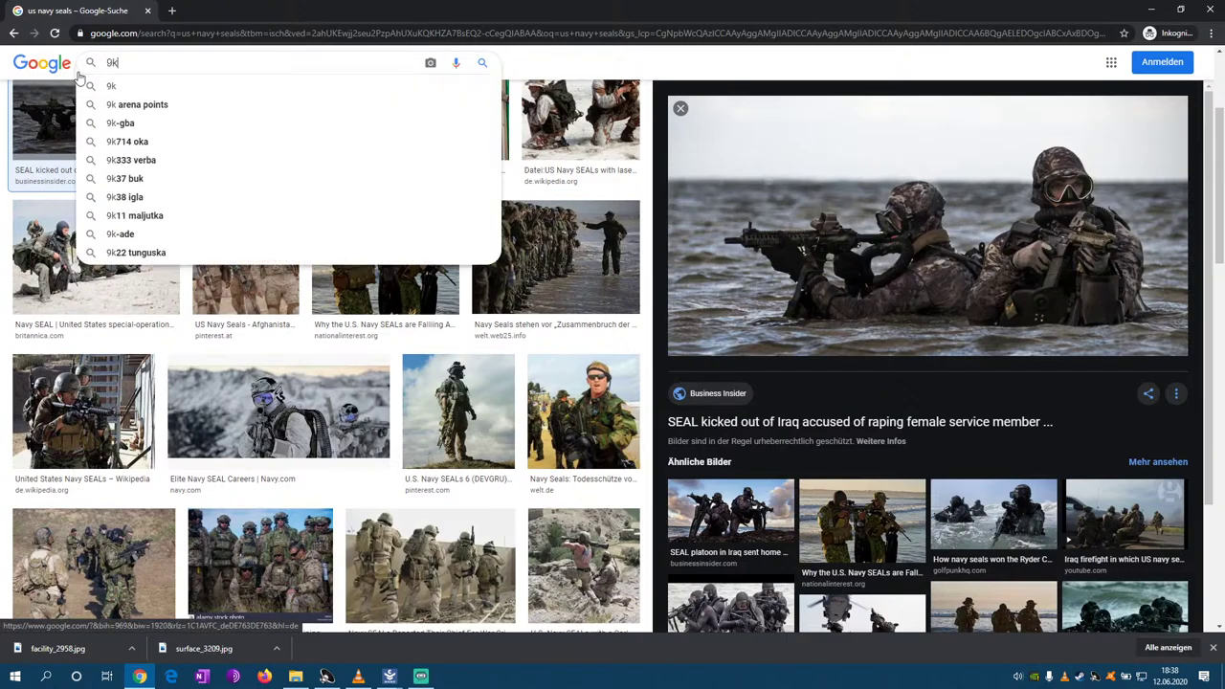
mouse_move(390, 677)
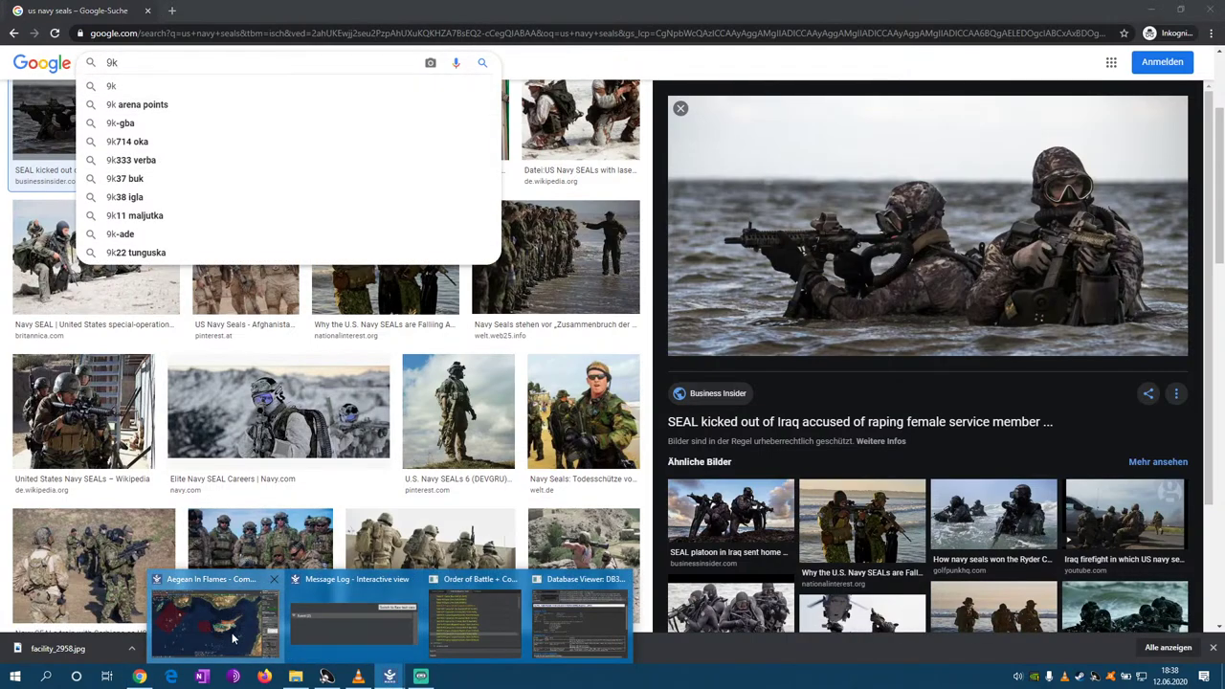
click(211, 612)
drag(380, 232, 486, 232)
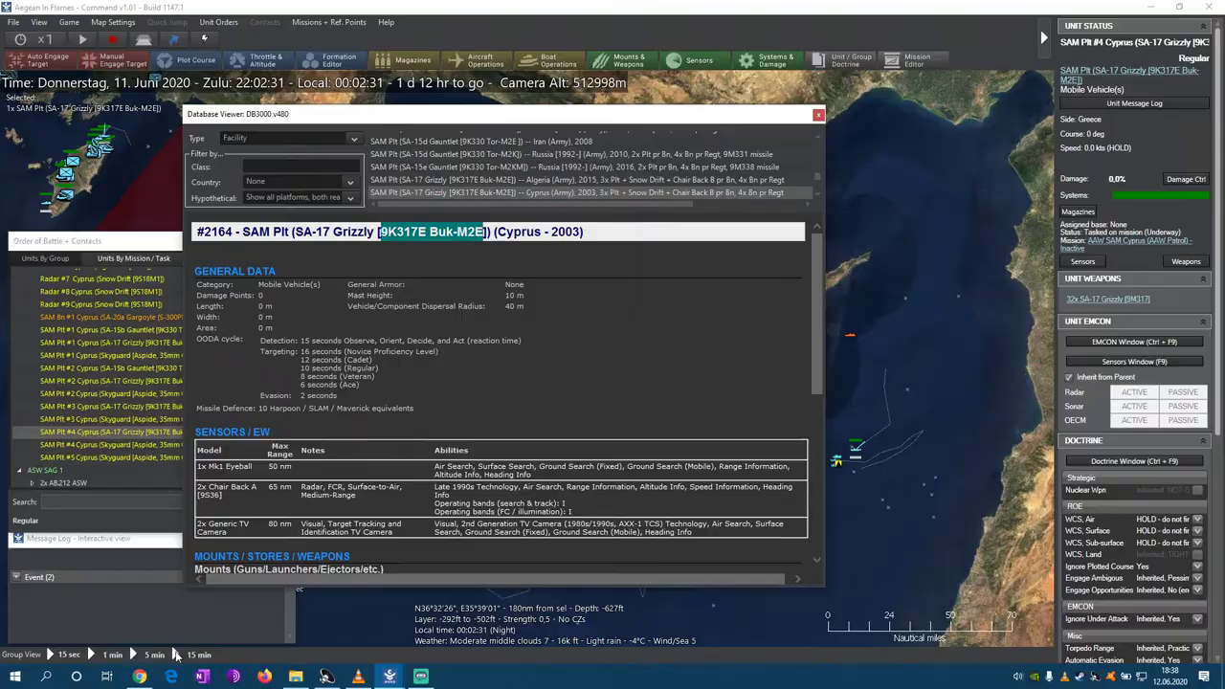
click(140, 676)
text(317)
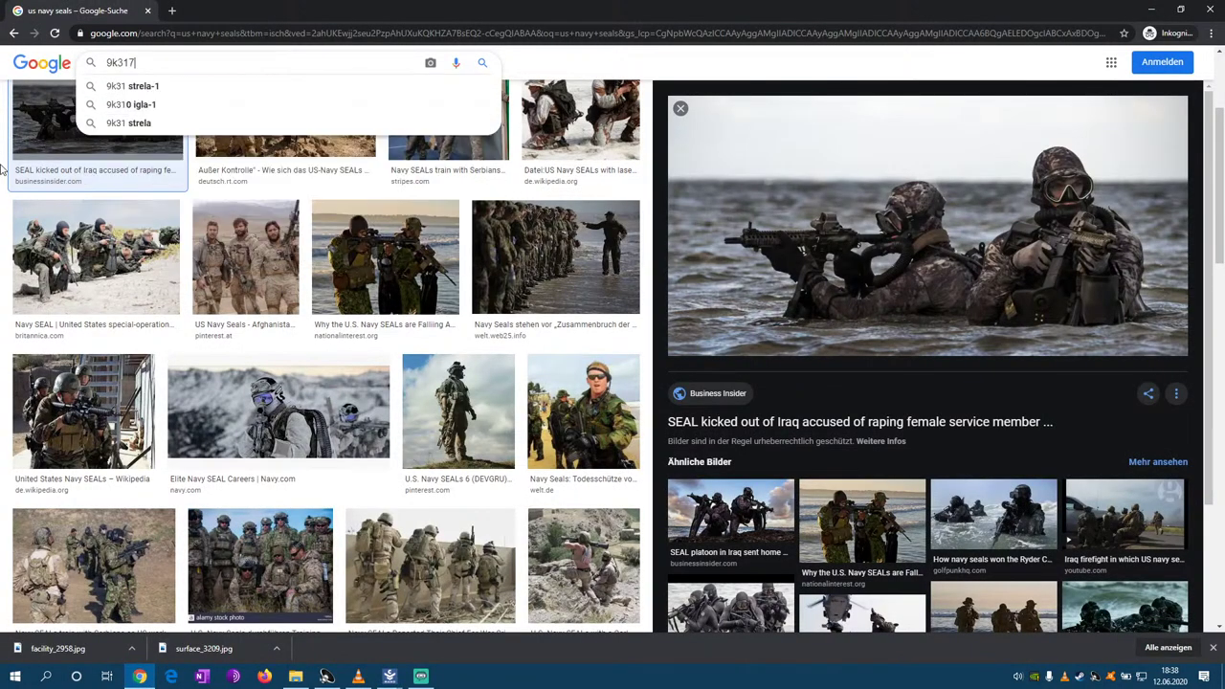